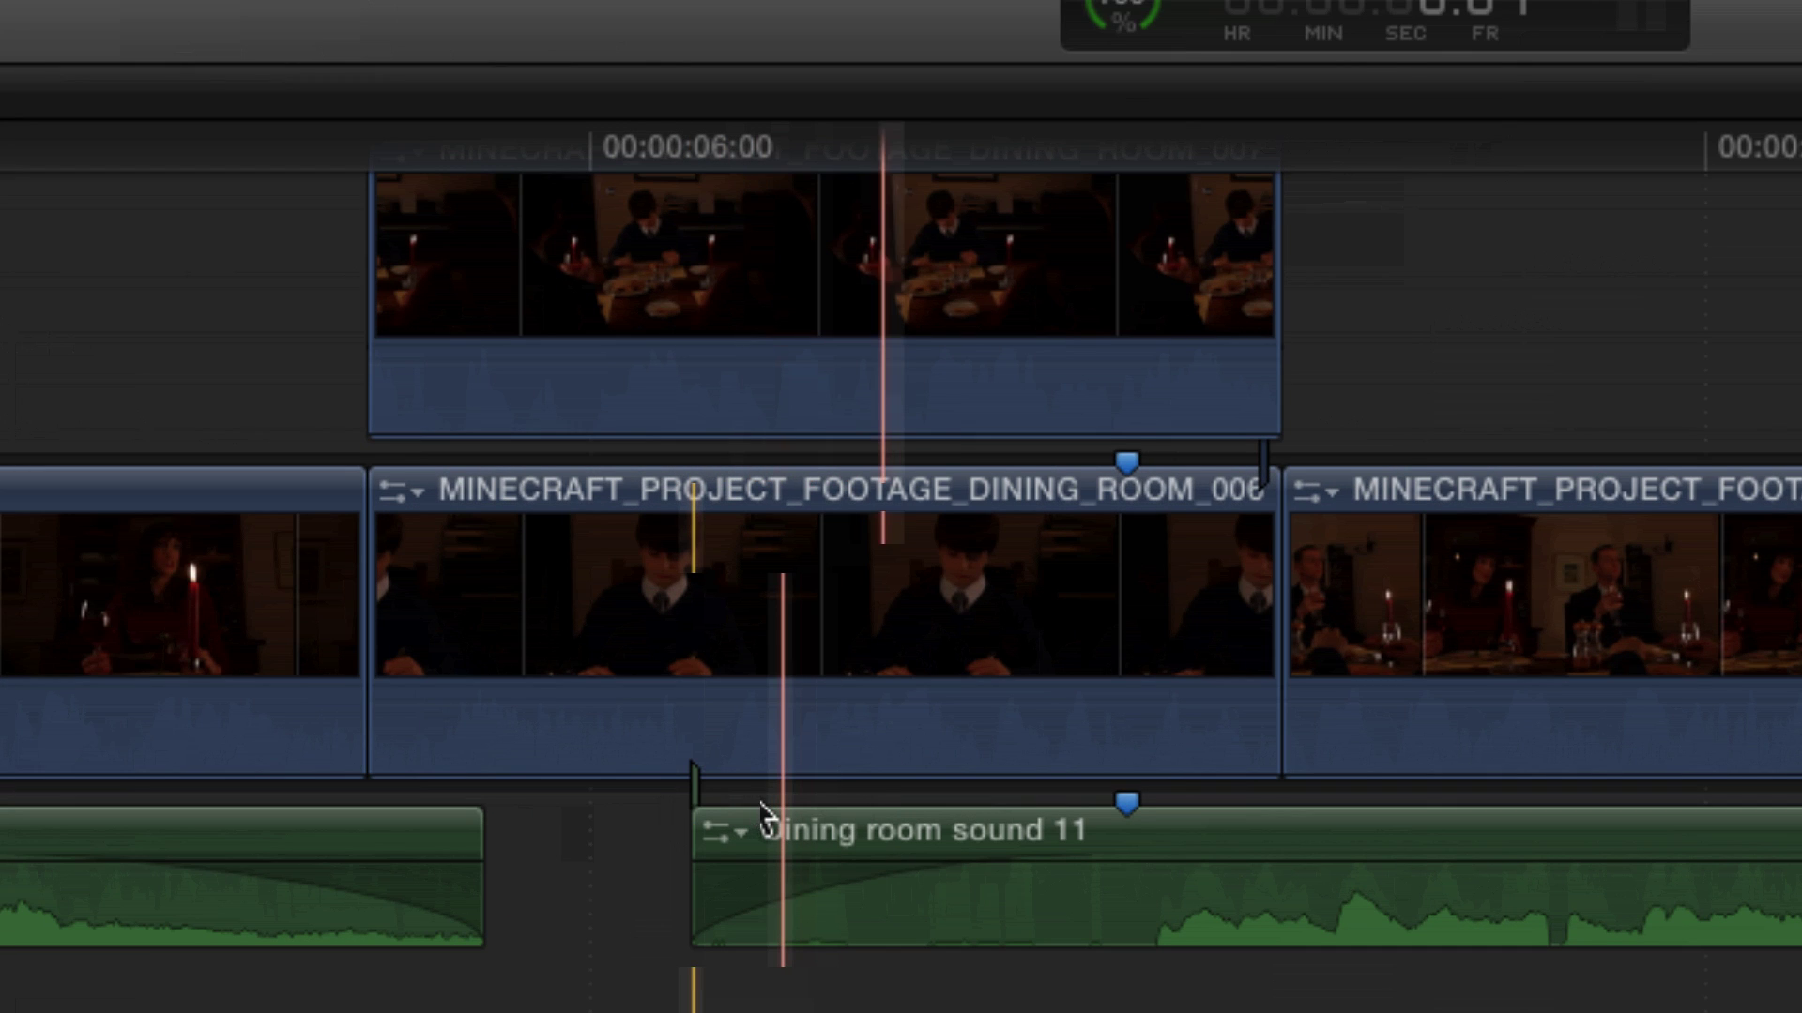
# - Inspect Dining room sound 11 and the video clip above it in the timeline
pyautogui.click(887, 794)
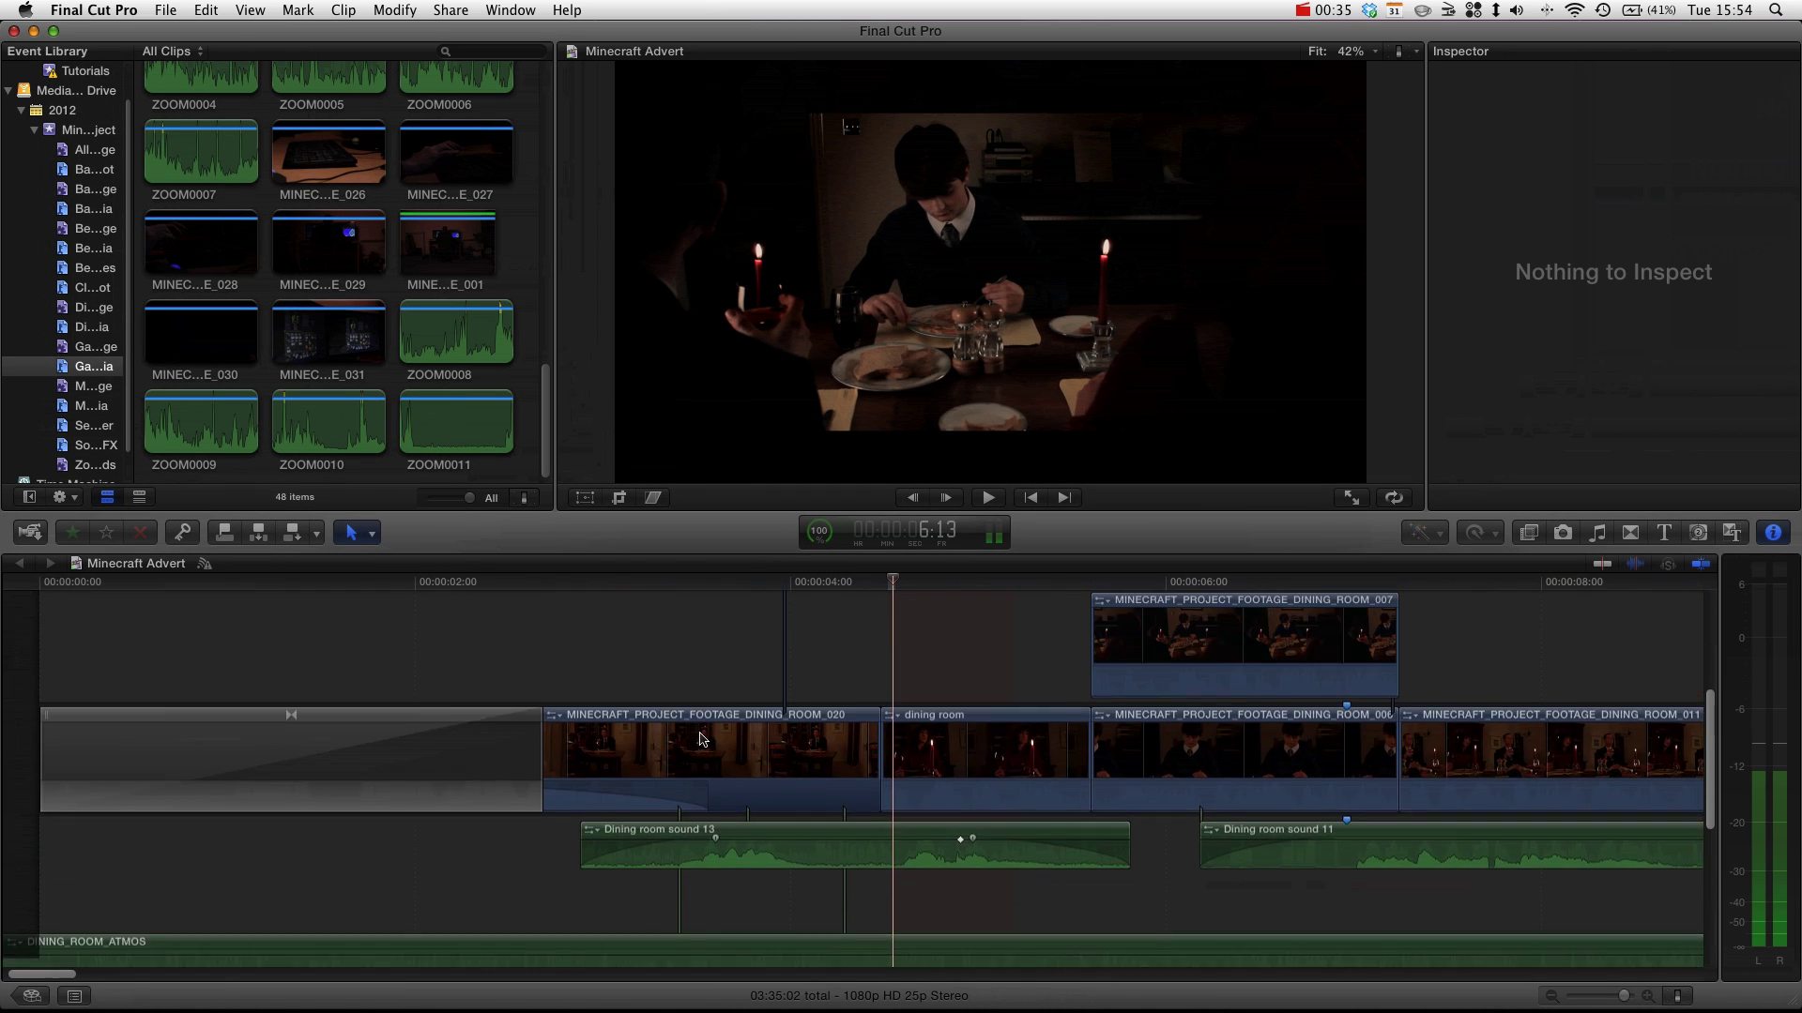
pyautogui.hscroll(10, 699, 741)
pyautogui.scroll(-3, 705, 741)
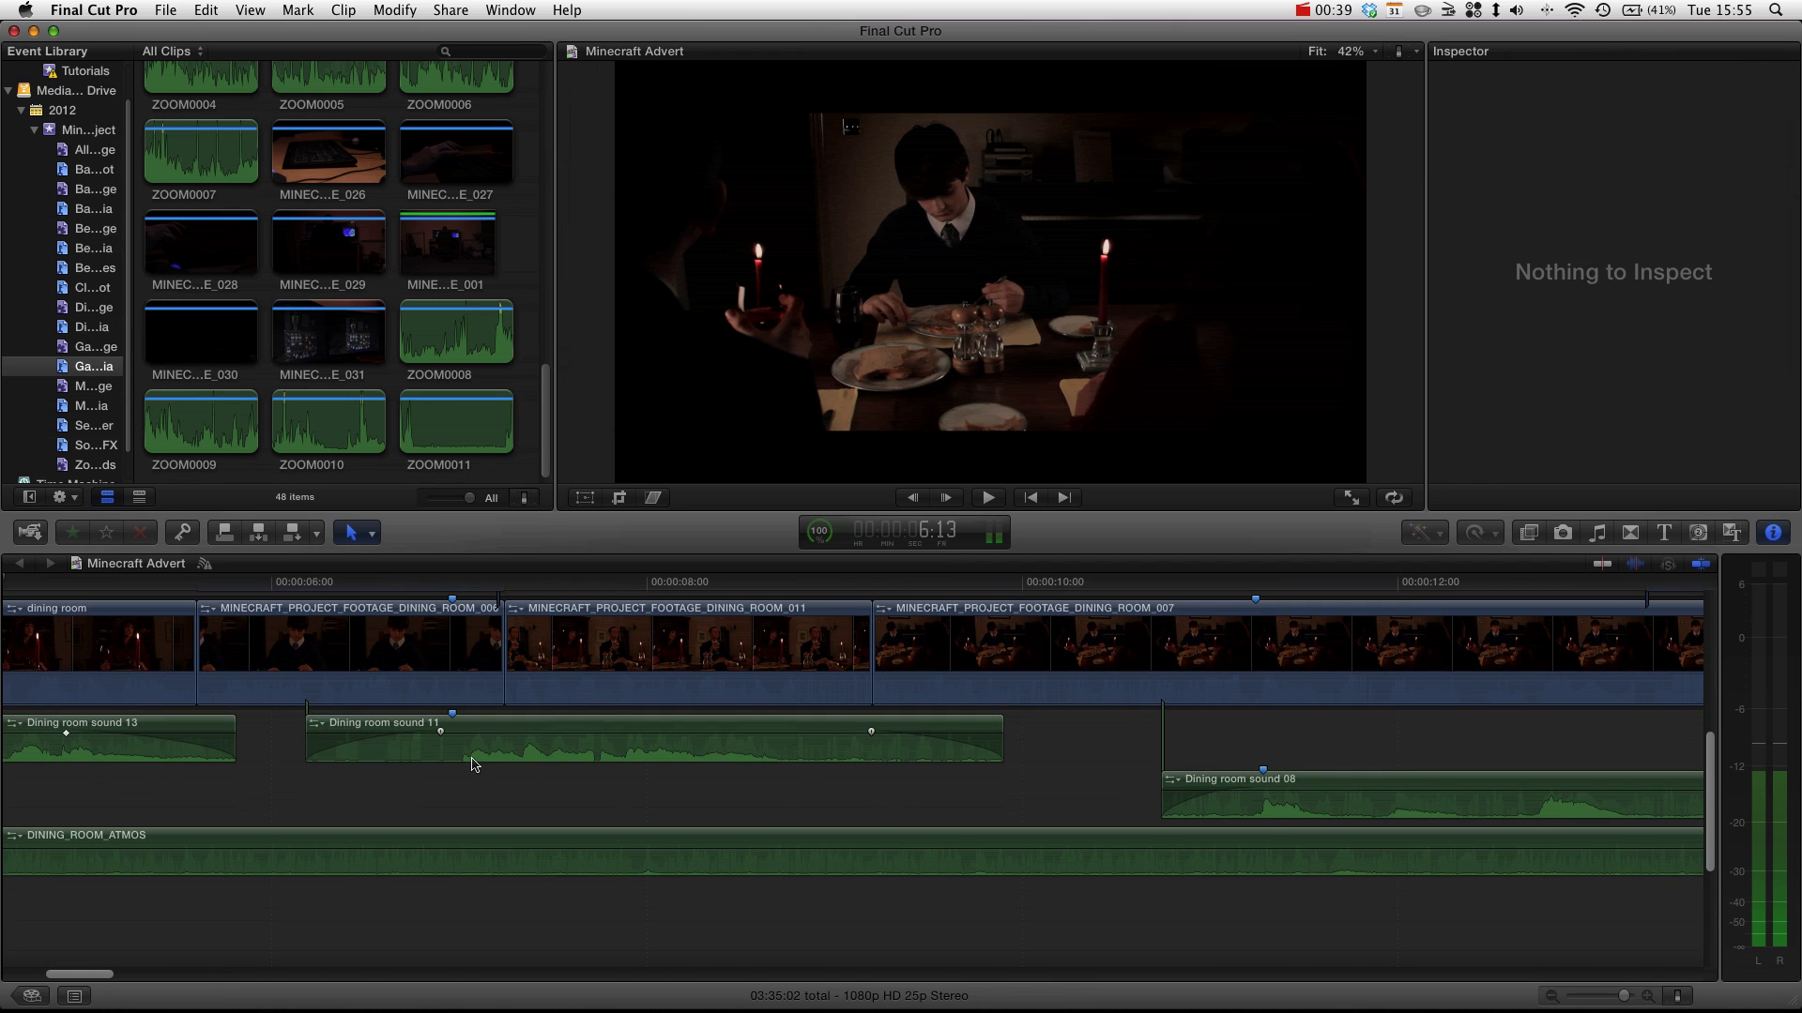
pyautogui.click(474, 751)
pyautogui.click(323, 644)
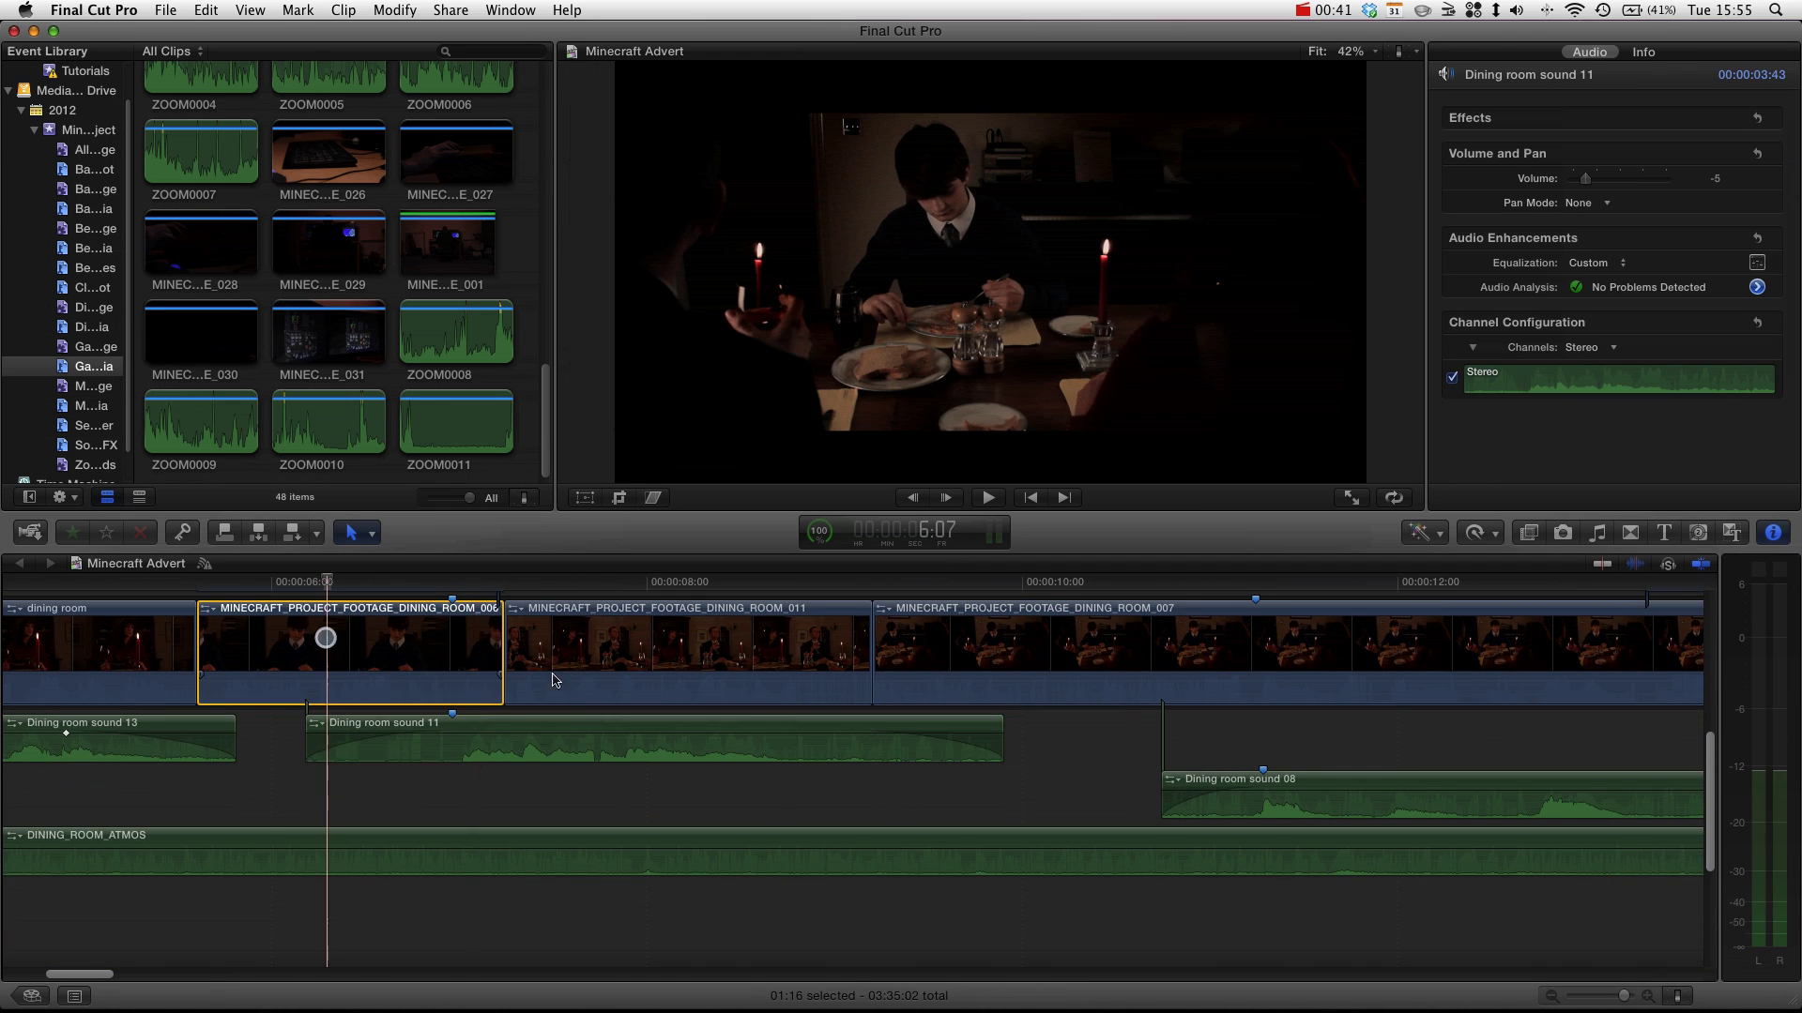
pyautogui.click(380, 756)
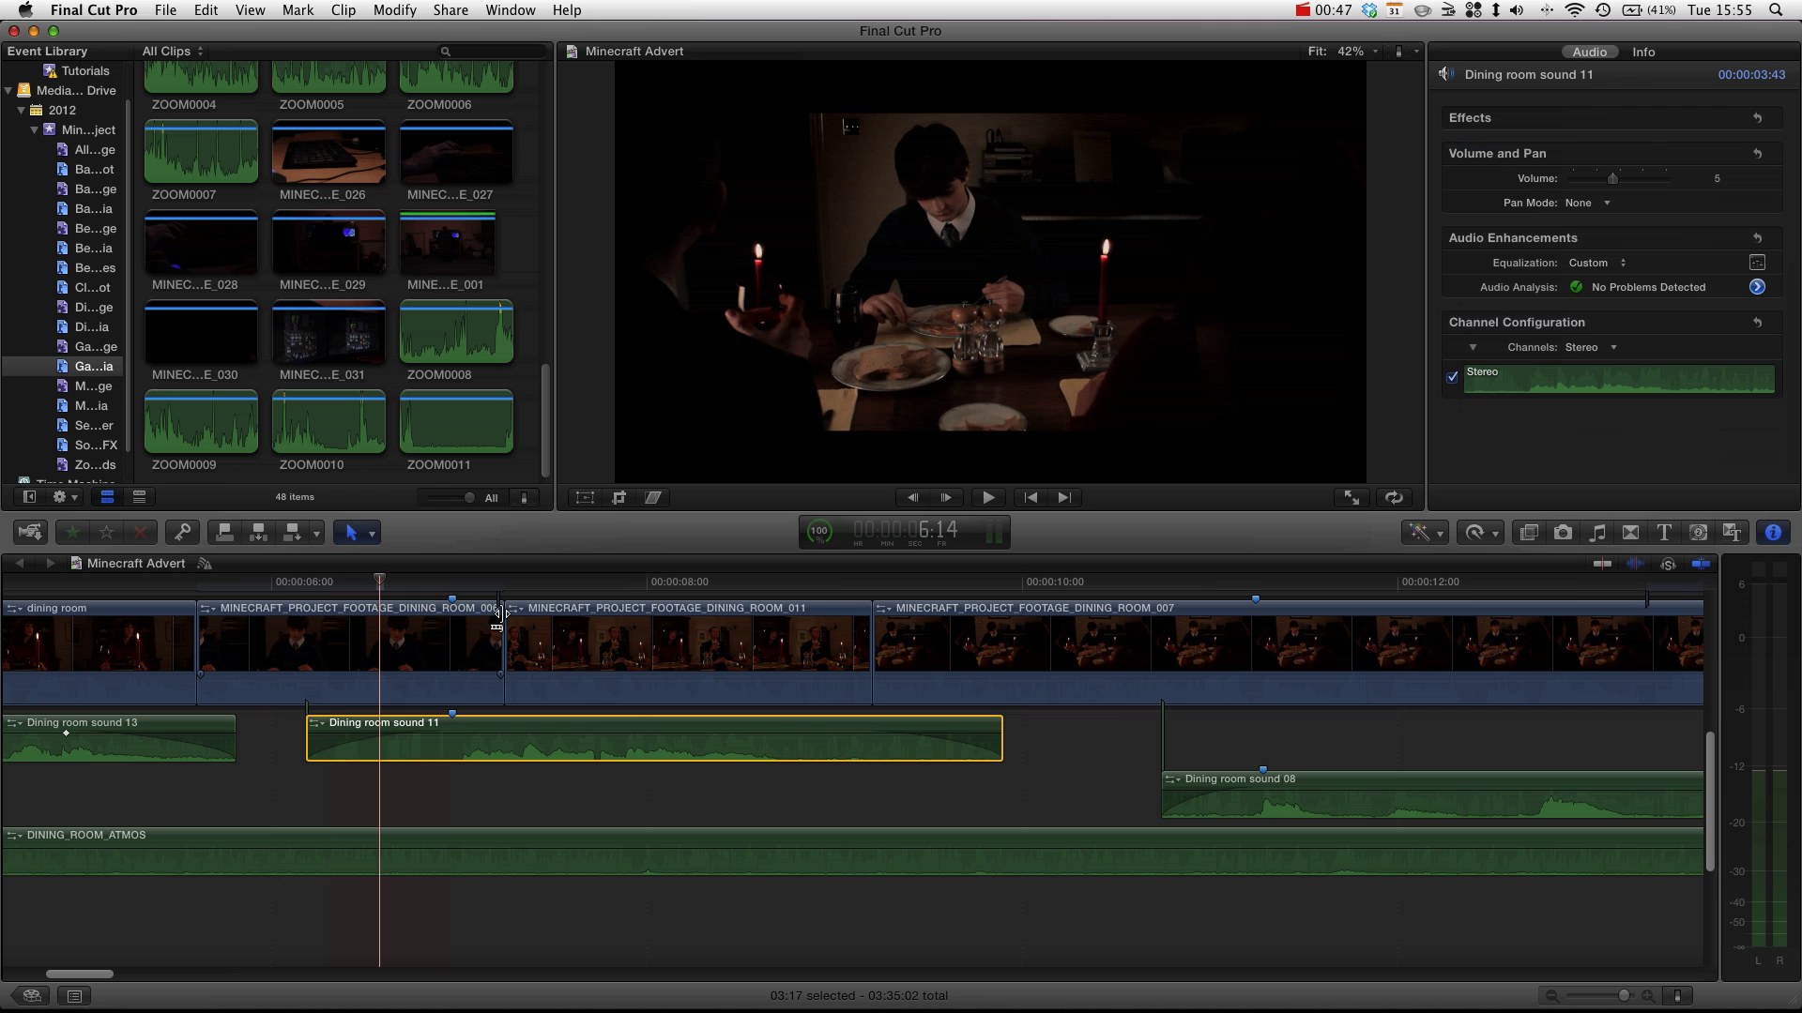
pyautogui.click(411, 678)
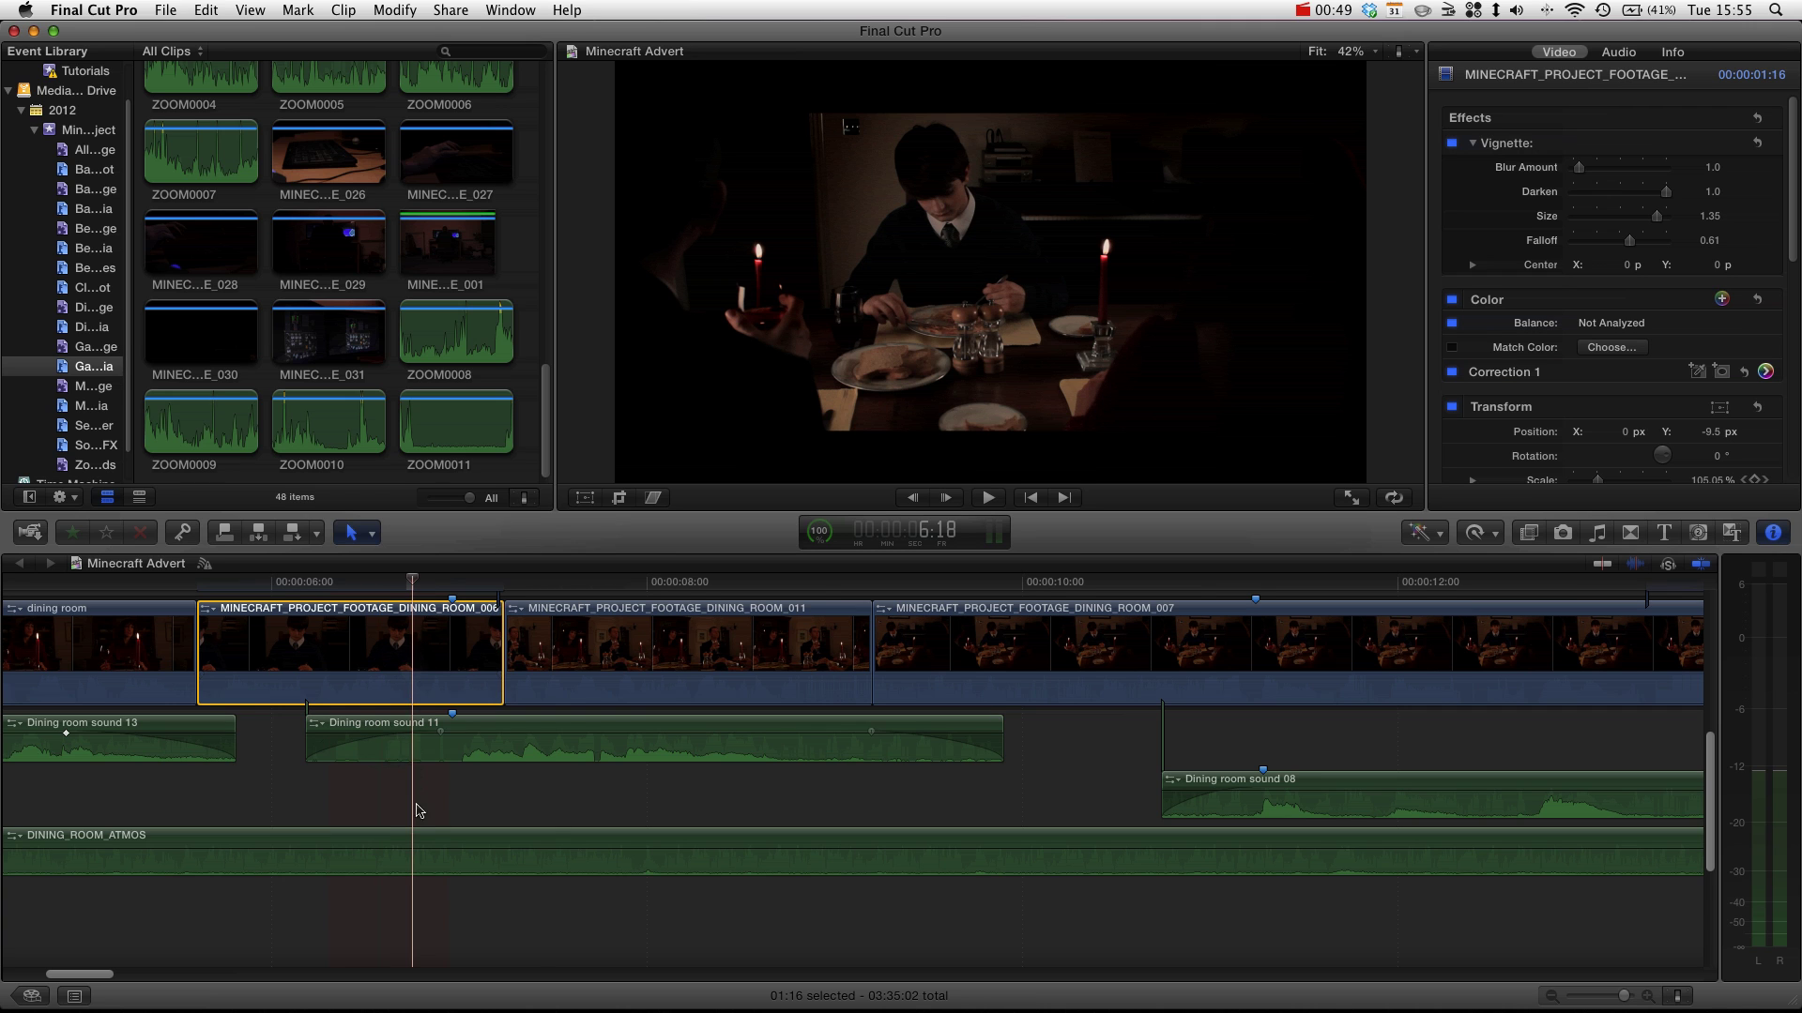
# - Scrub back to about 2 seconds and play through the dining room scene
pyautogui.hscroll(-10, 331, 808)
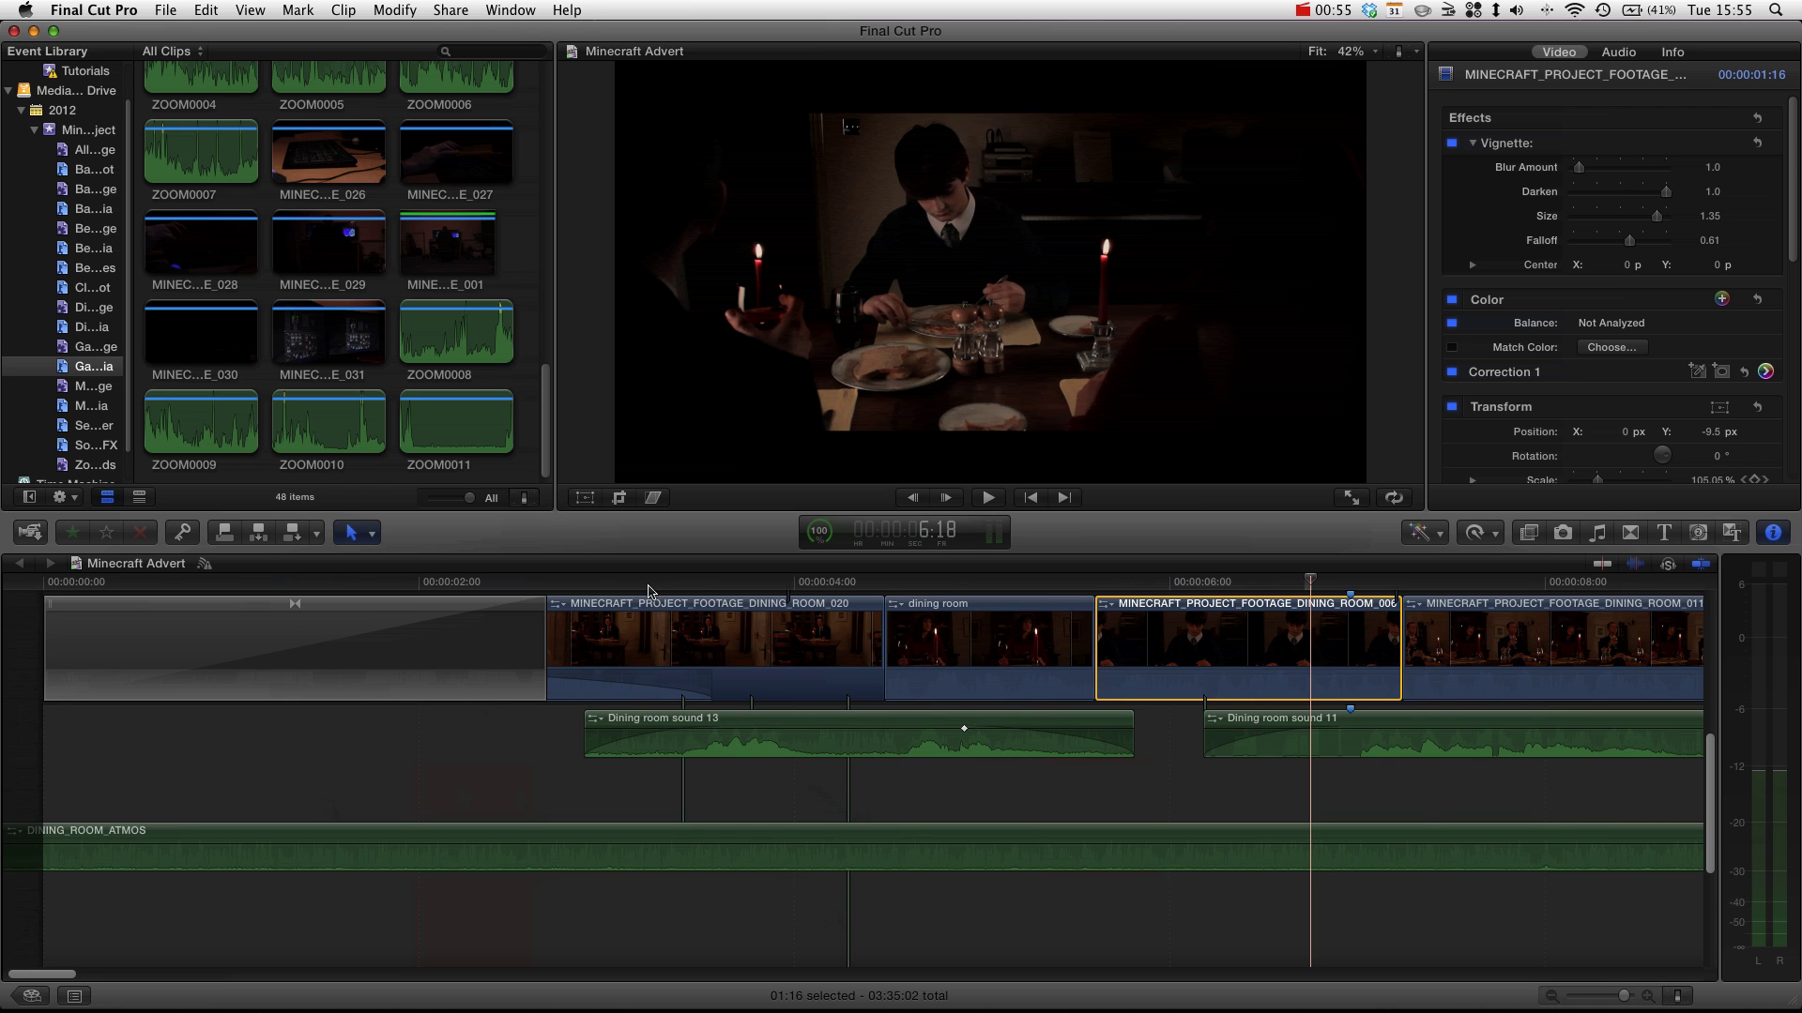
pyautogui.click(598, 583)
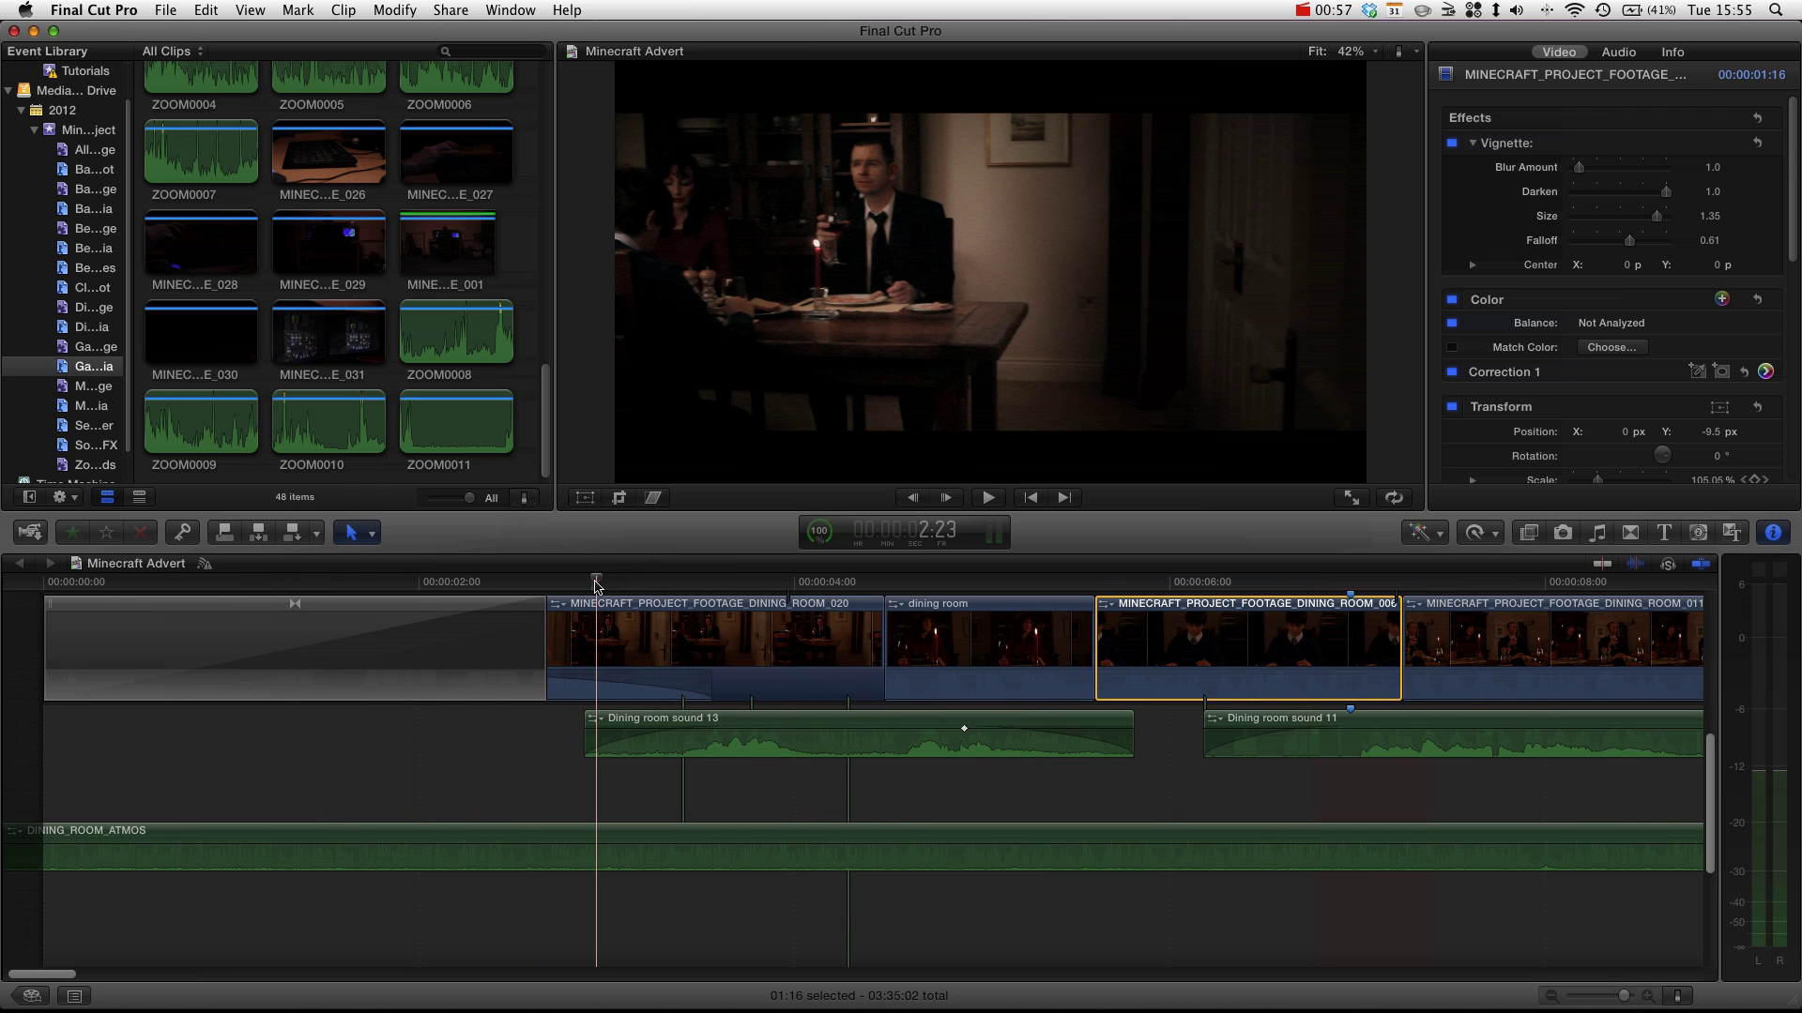
pyautogui.moveTo(596, 584); pyautogui.dragTo(498, 584)
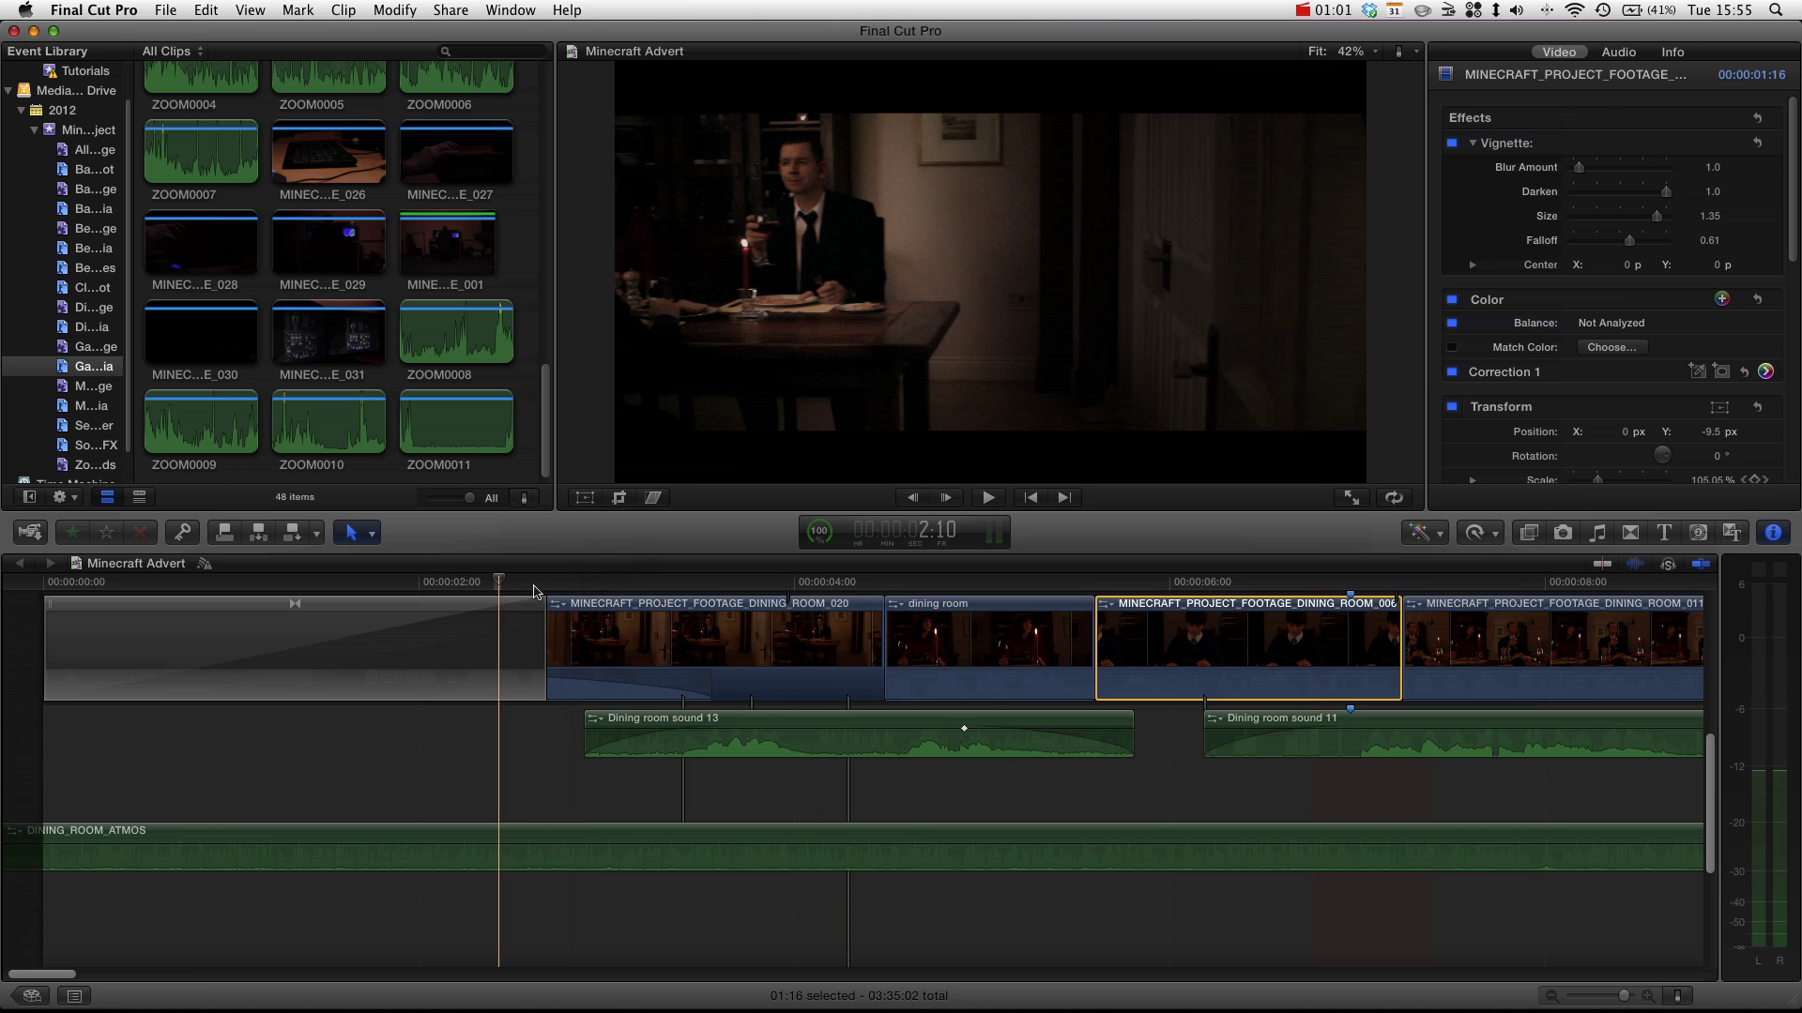
pyautogui.press('space')
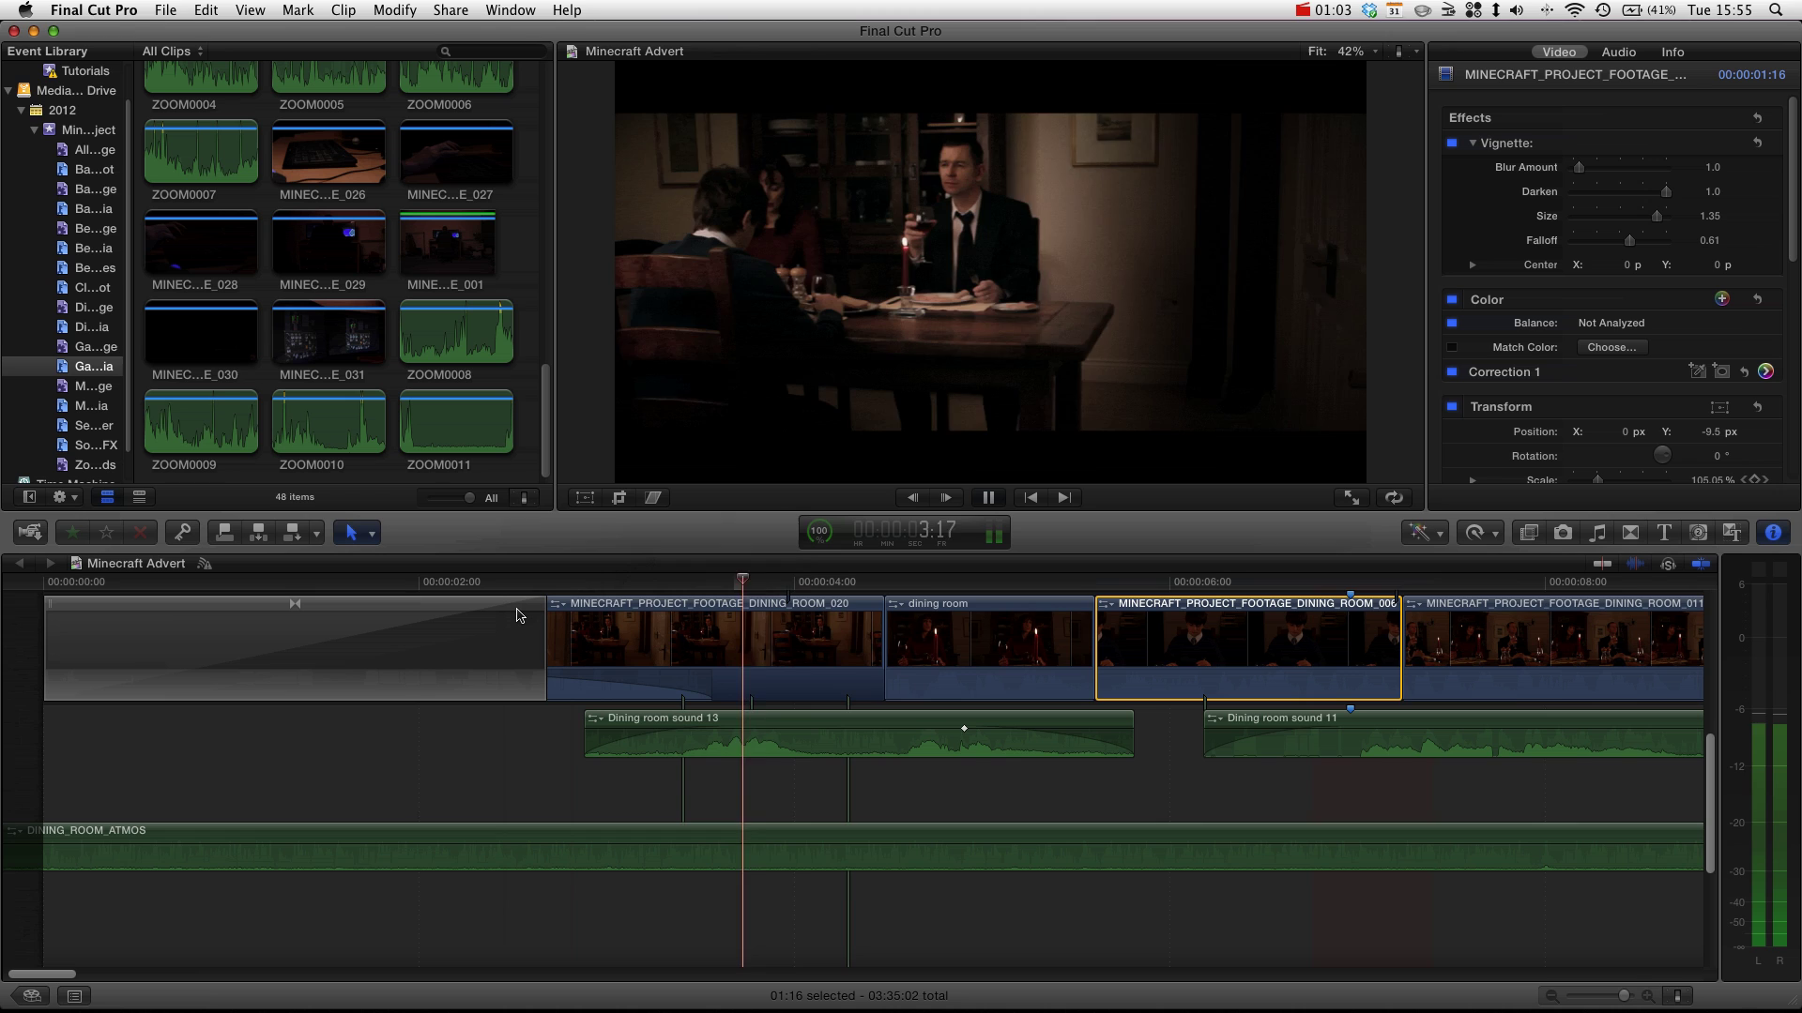
pyautogui.press('space')
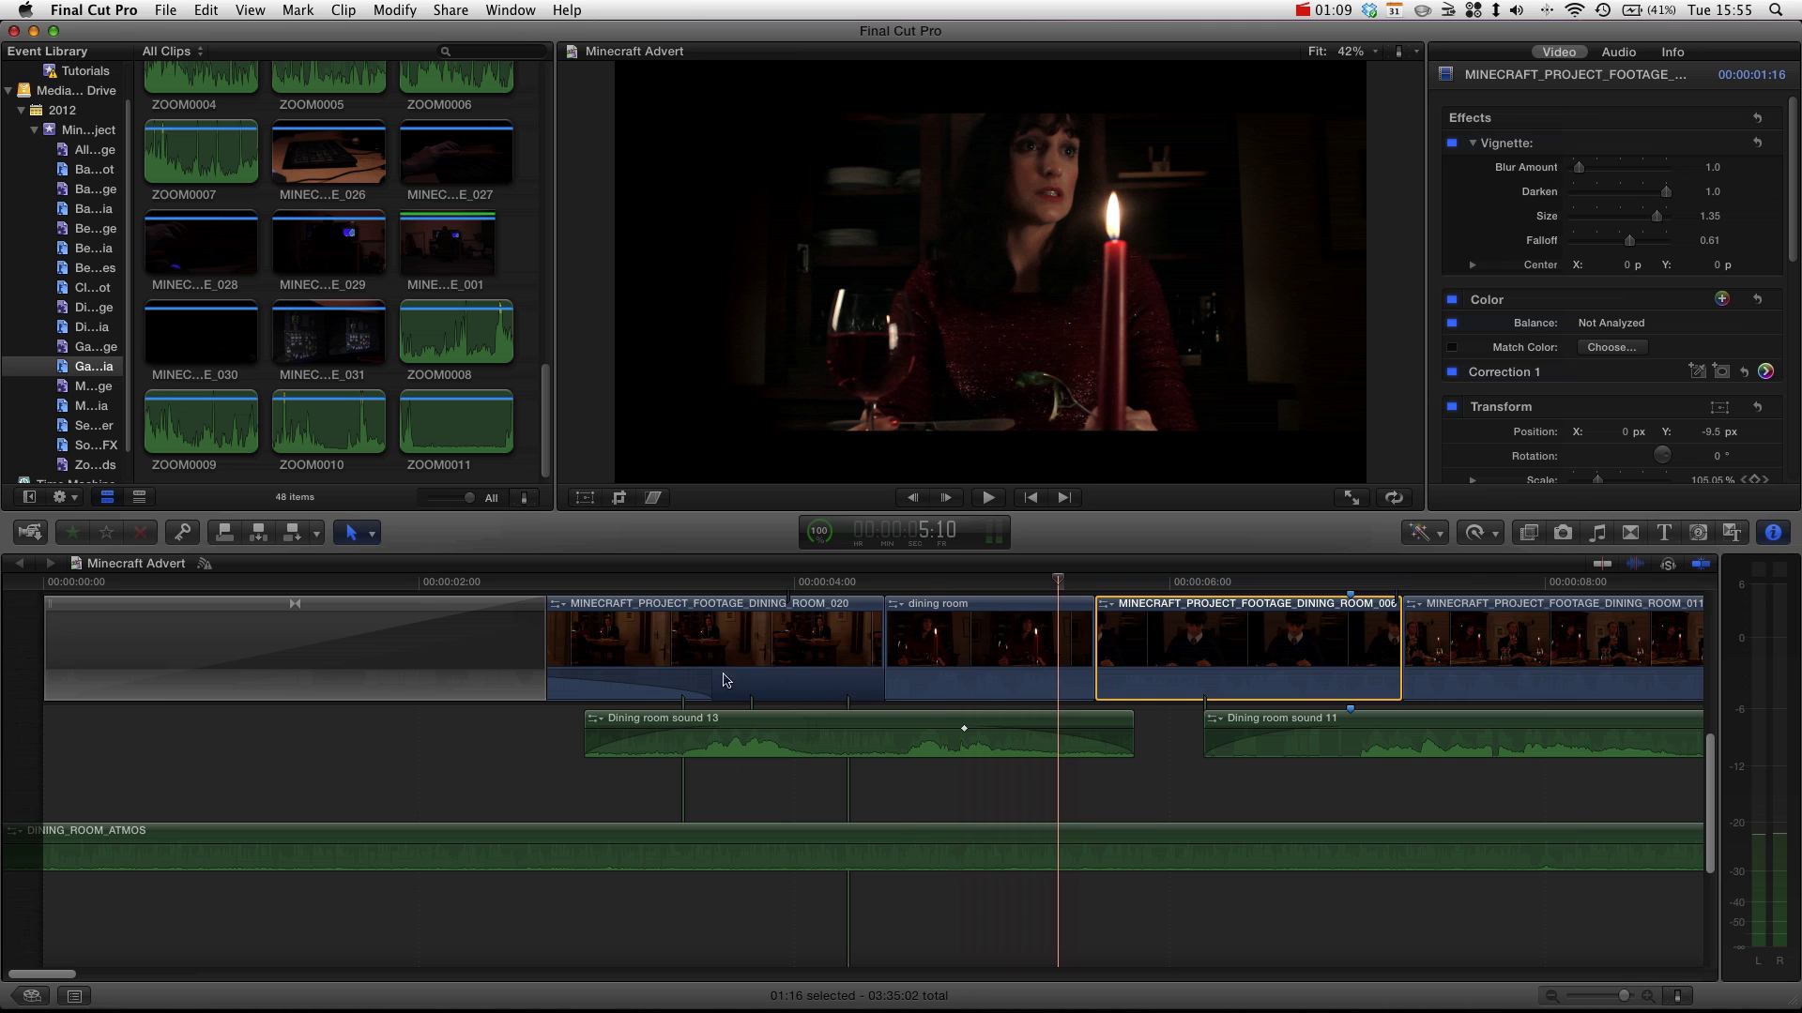
# - Replay from about 4 seconds and check Dining room sound 13 and its video clip
pyautogui.moveTo(929, 584)
pyautogui.mouseDown()
pyautogui.moveTo(885, 583)
pyautogui.moveTo(943, 587)
pyautogui.moveTo(900, 584)
pyautogui.mouseUp()
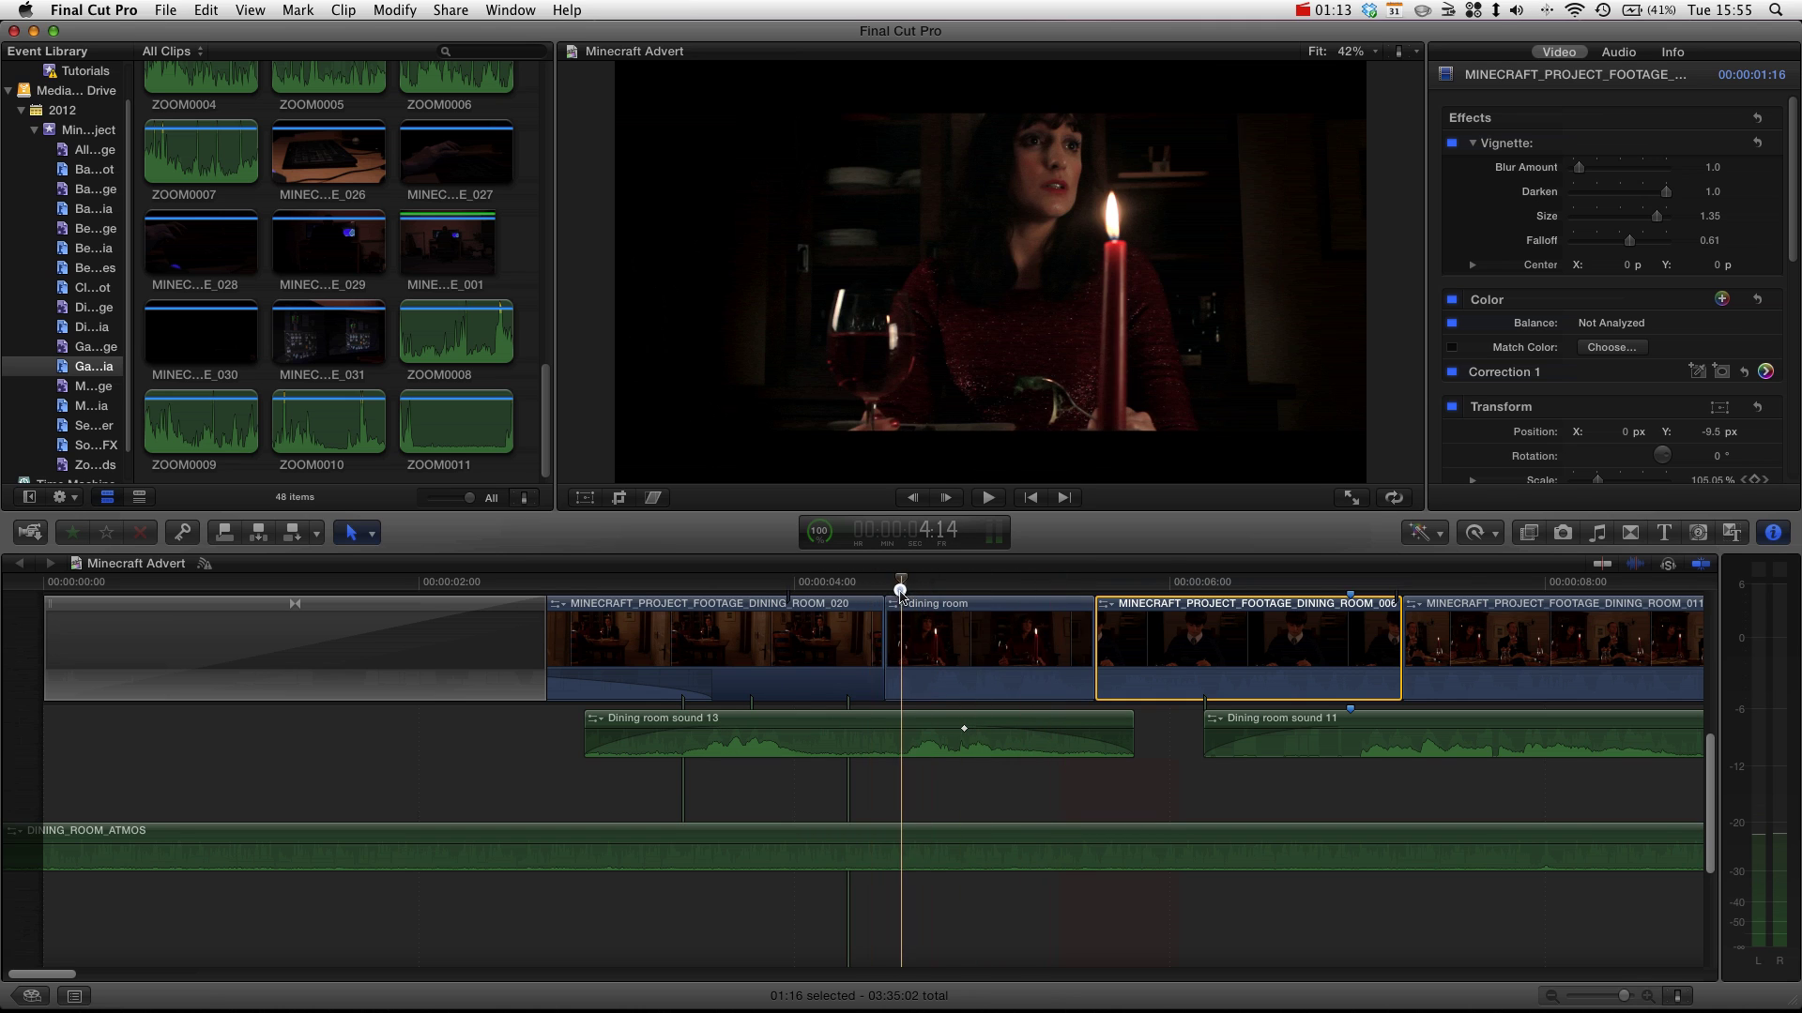
pyautogui.press('space')
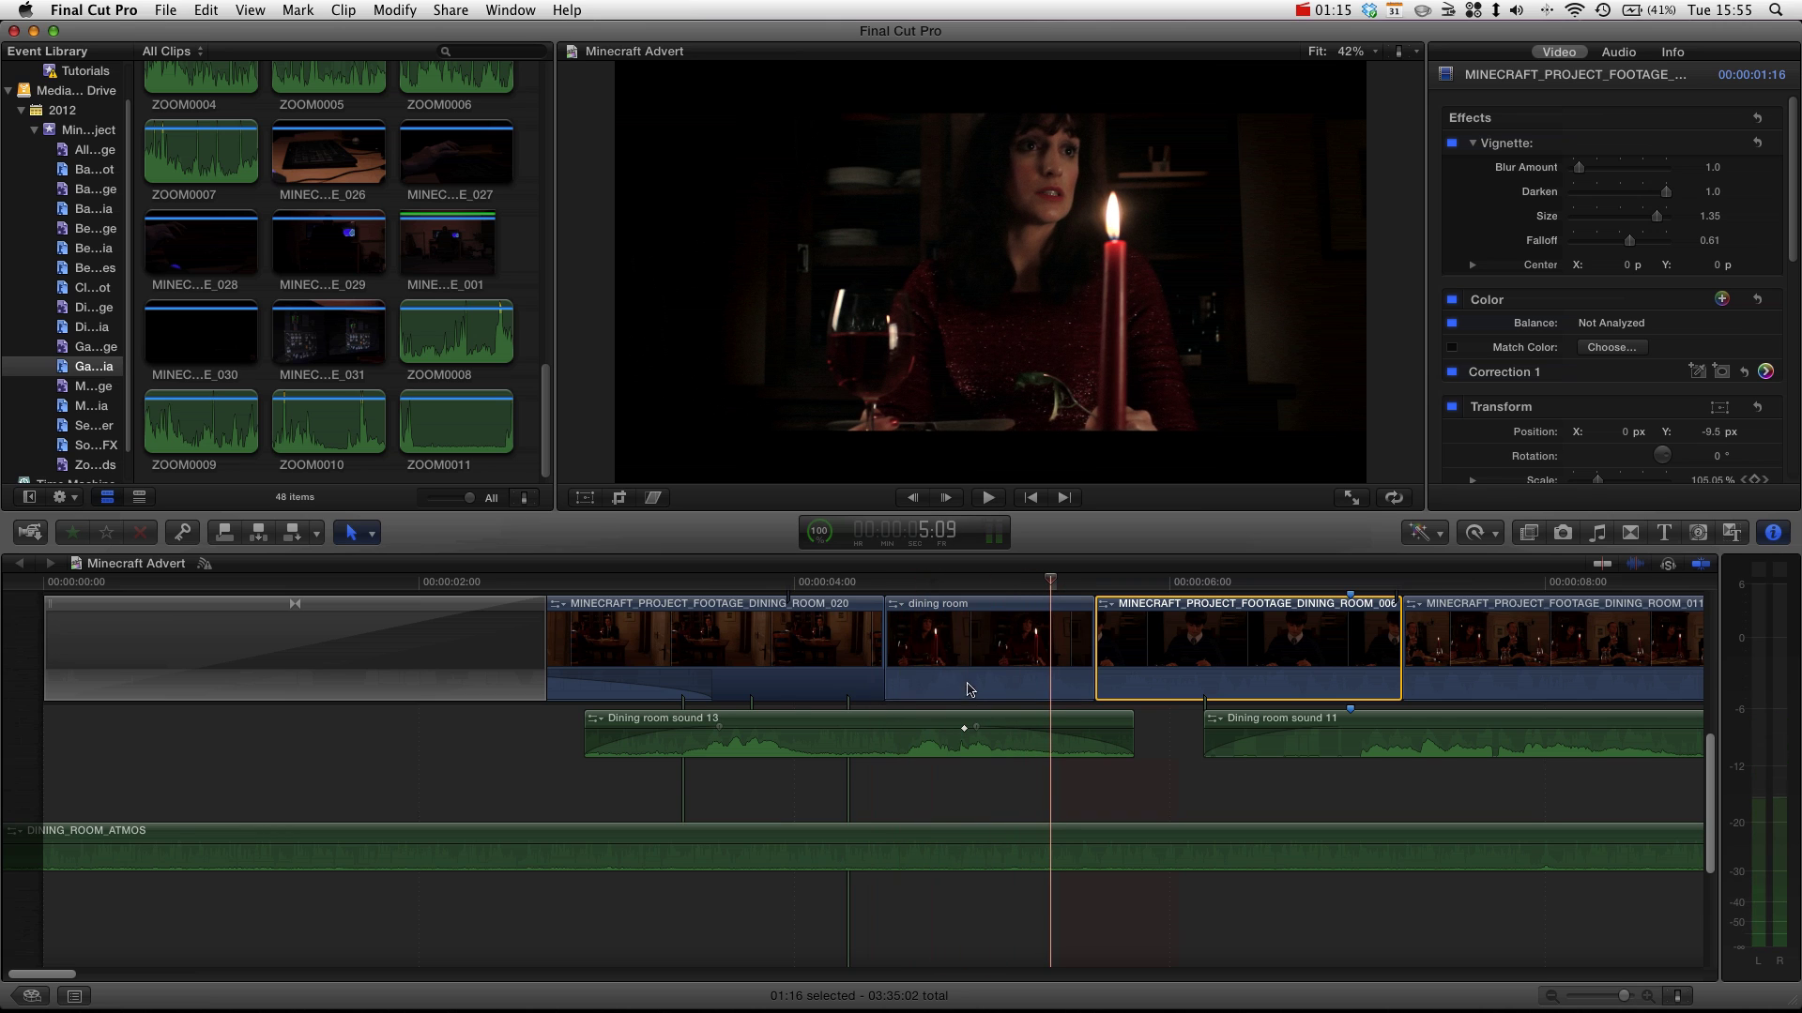
pyautogui.click(779, 724)
pyautogui.click(765, 744)
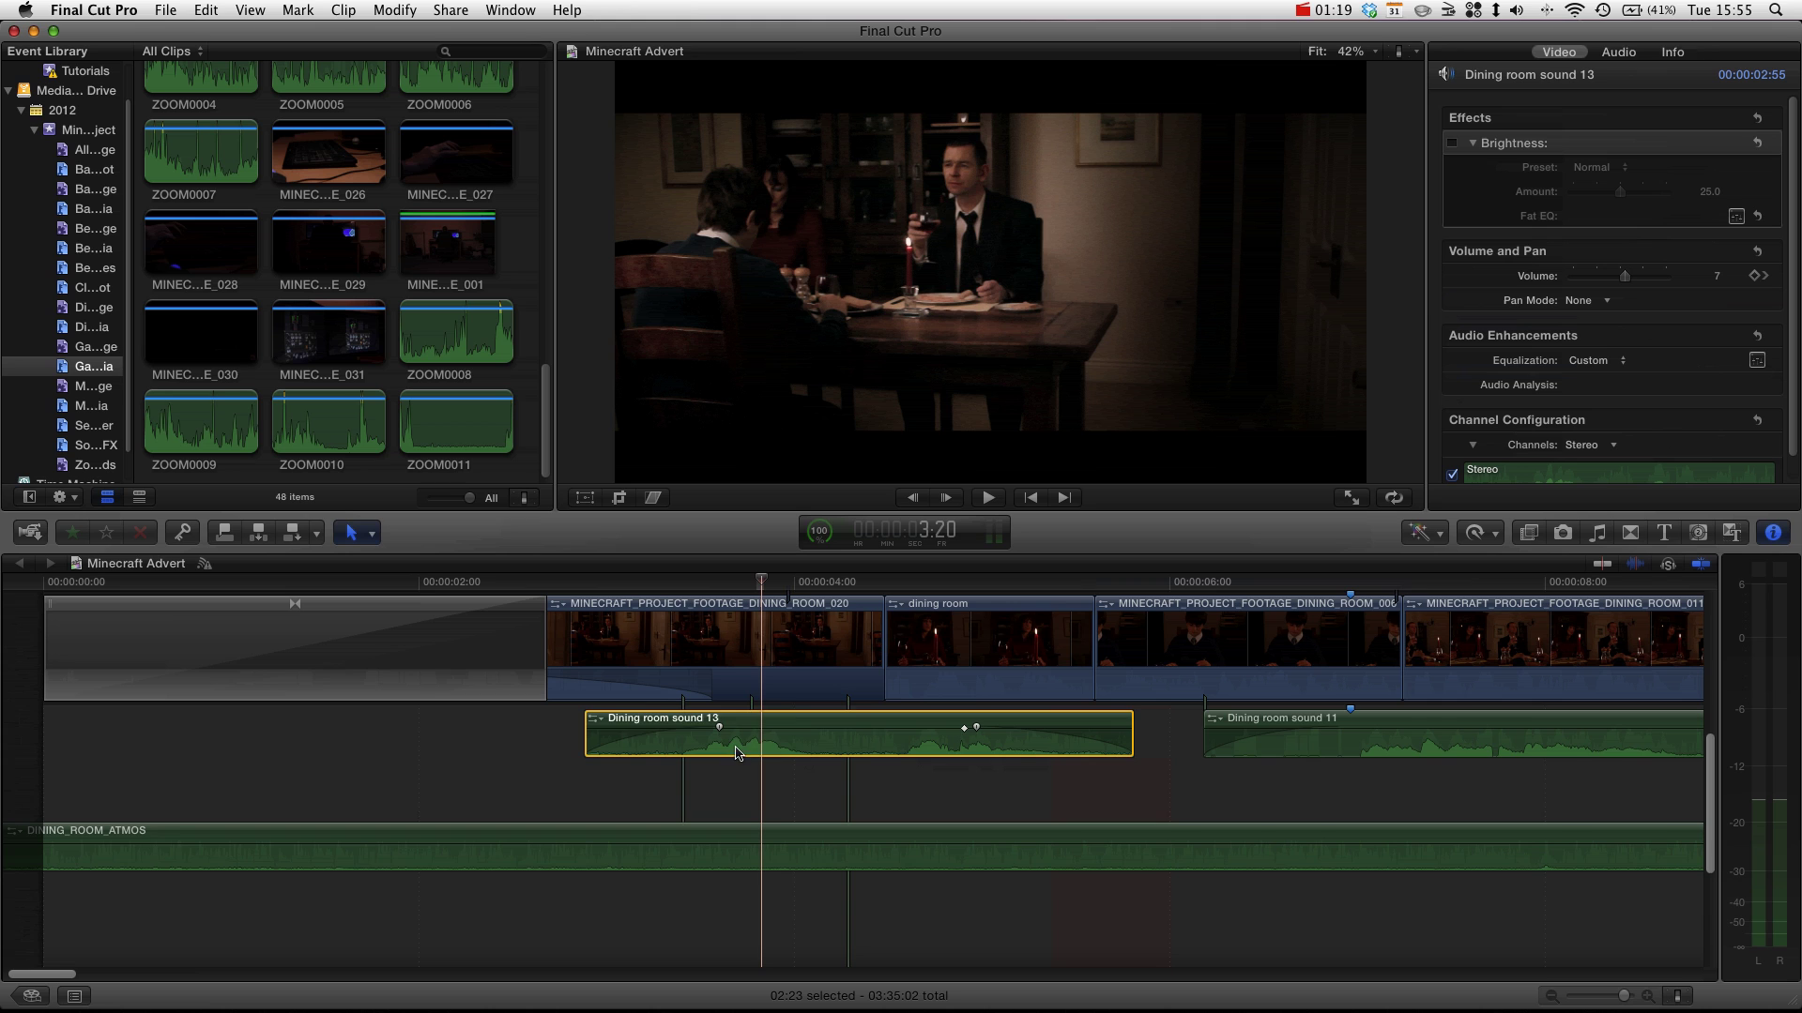
pyautogui.click(732, 669)
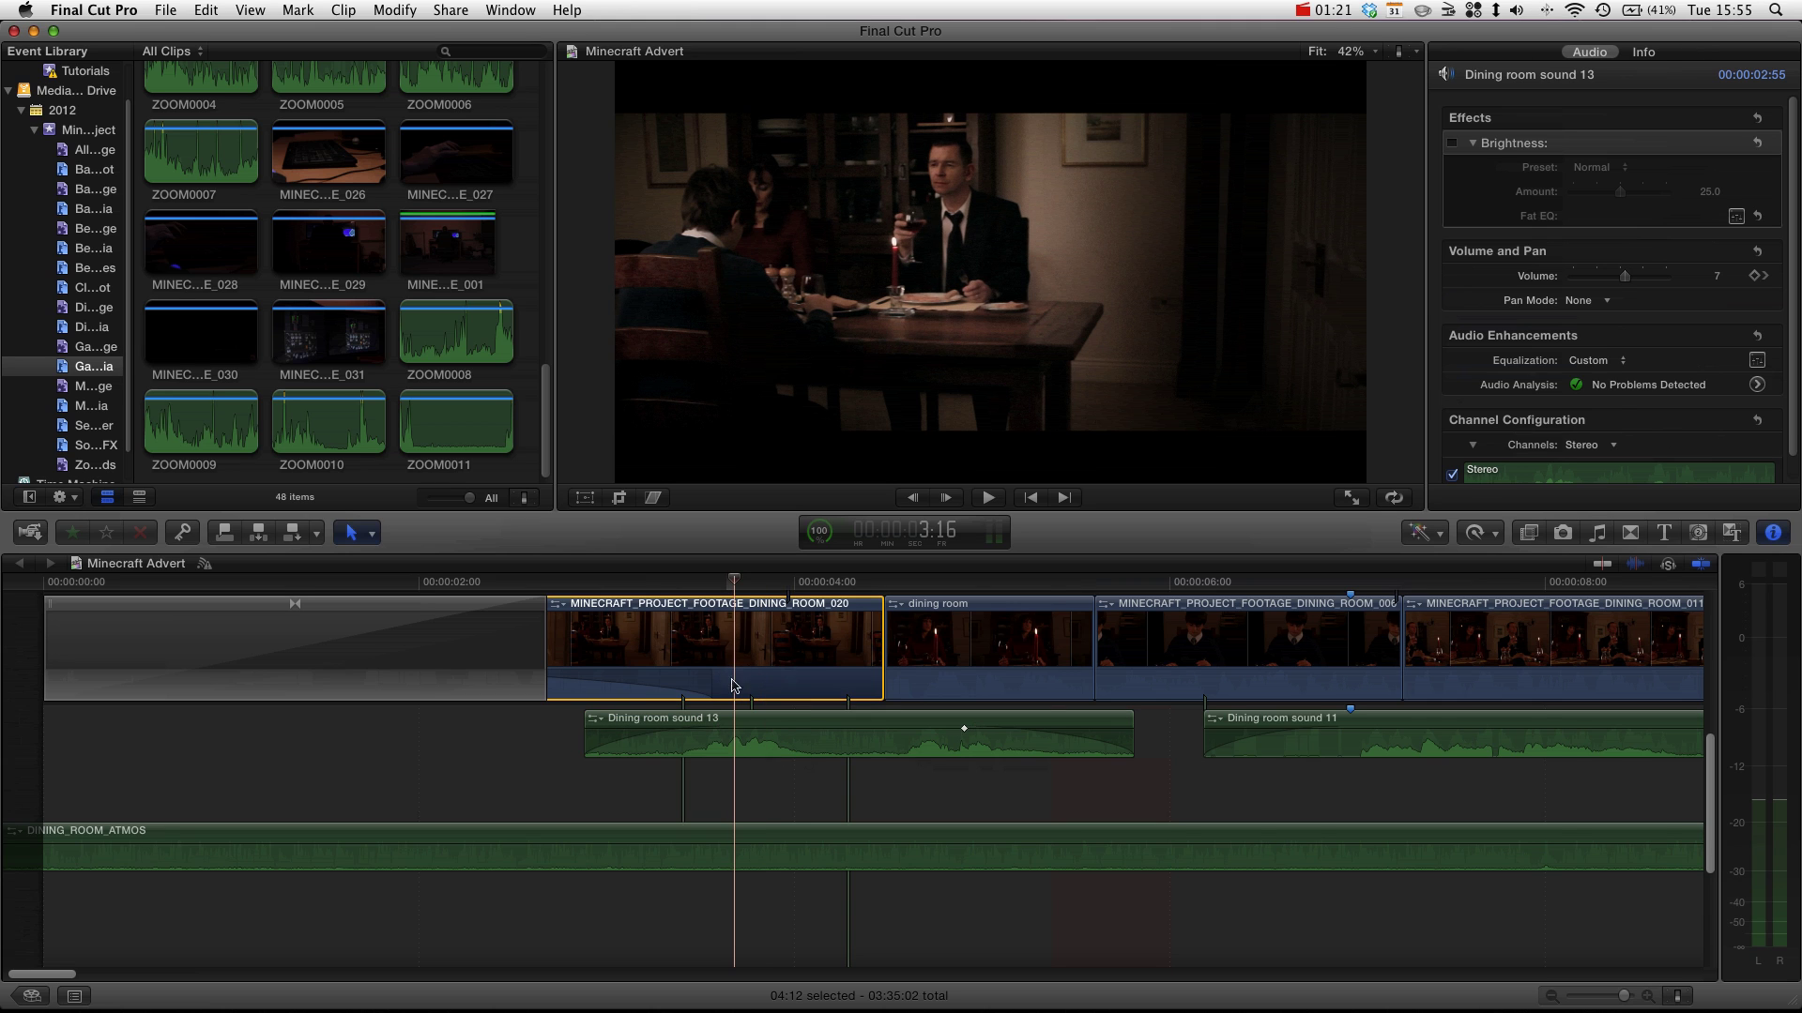
# - Ripple-extend the end of DINING_ROOM_020 and play back the lengthened section
pyautogui.moveTo(878, 634); pyautogui.dragTo(1022, 630)
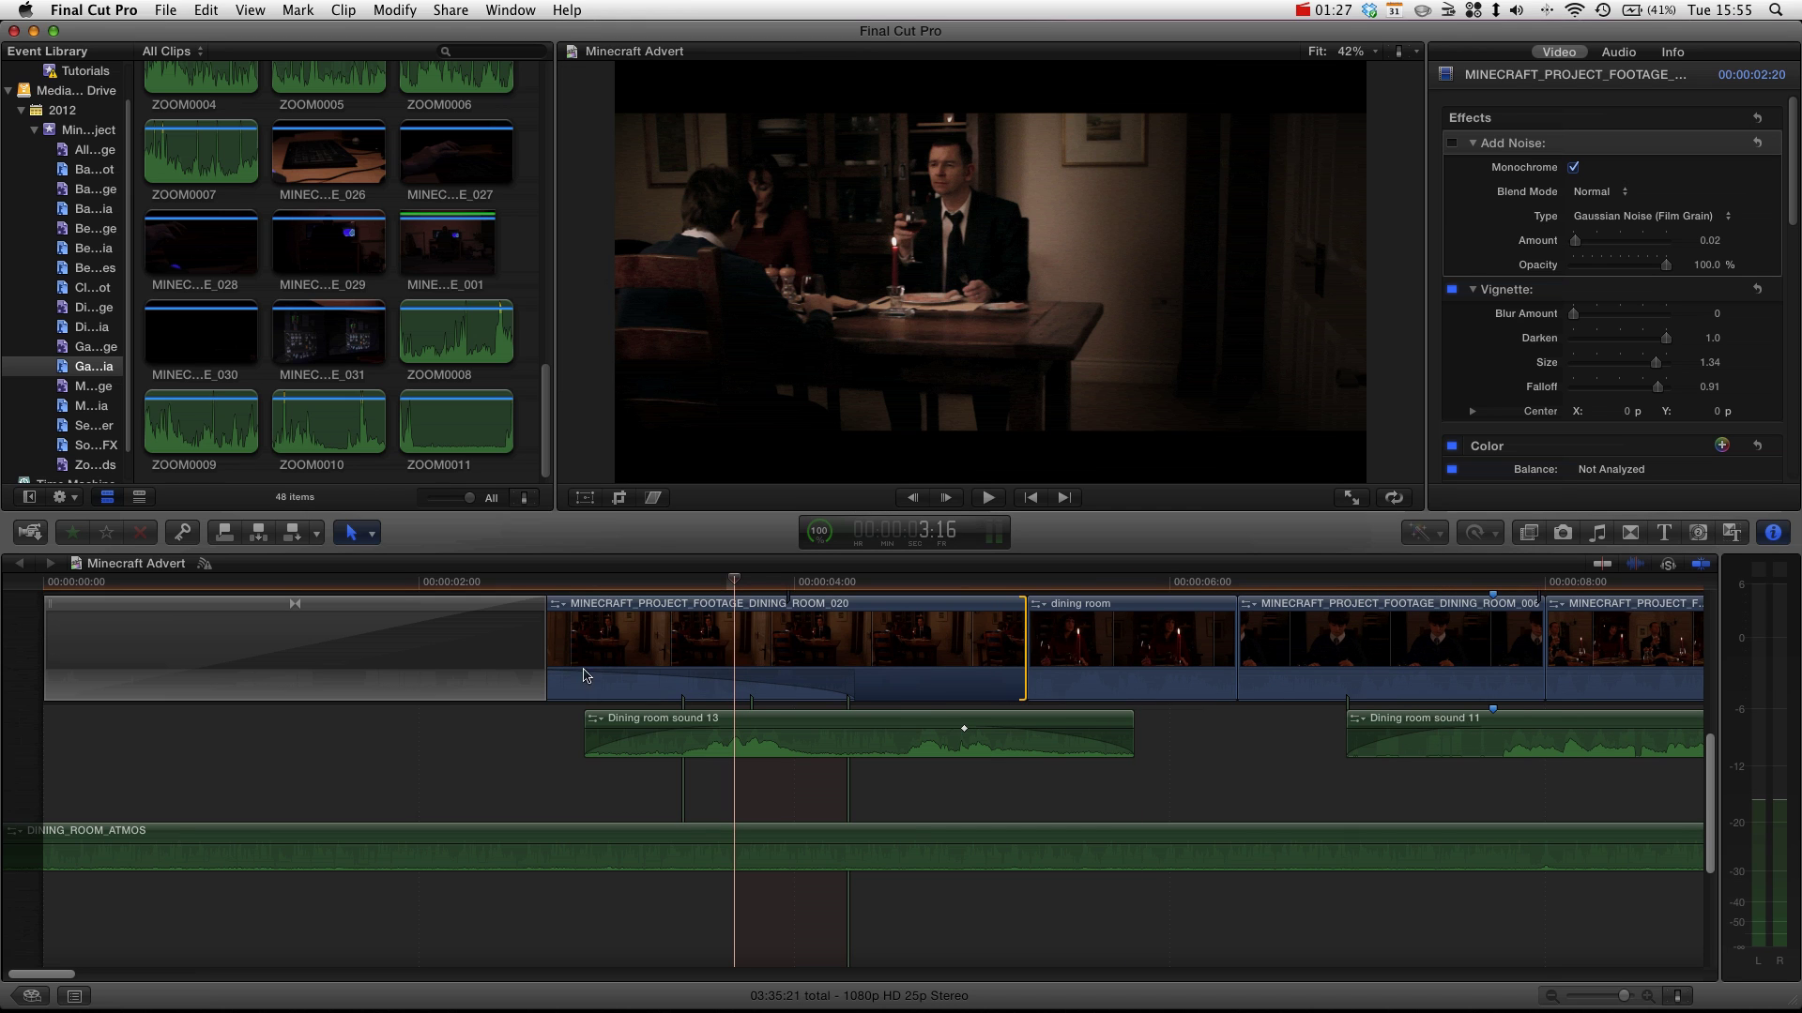
pyautogui.press('space')
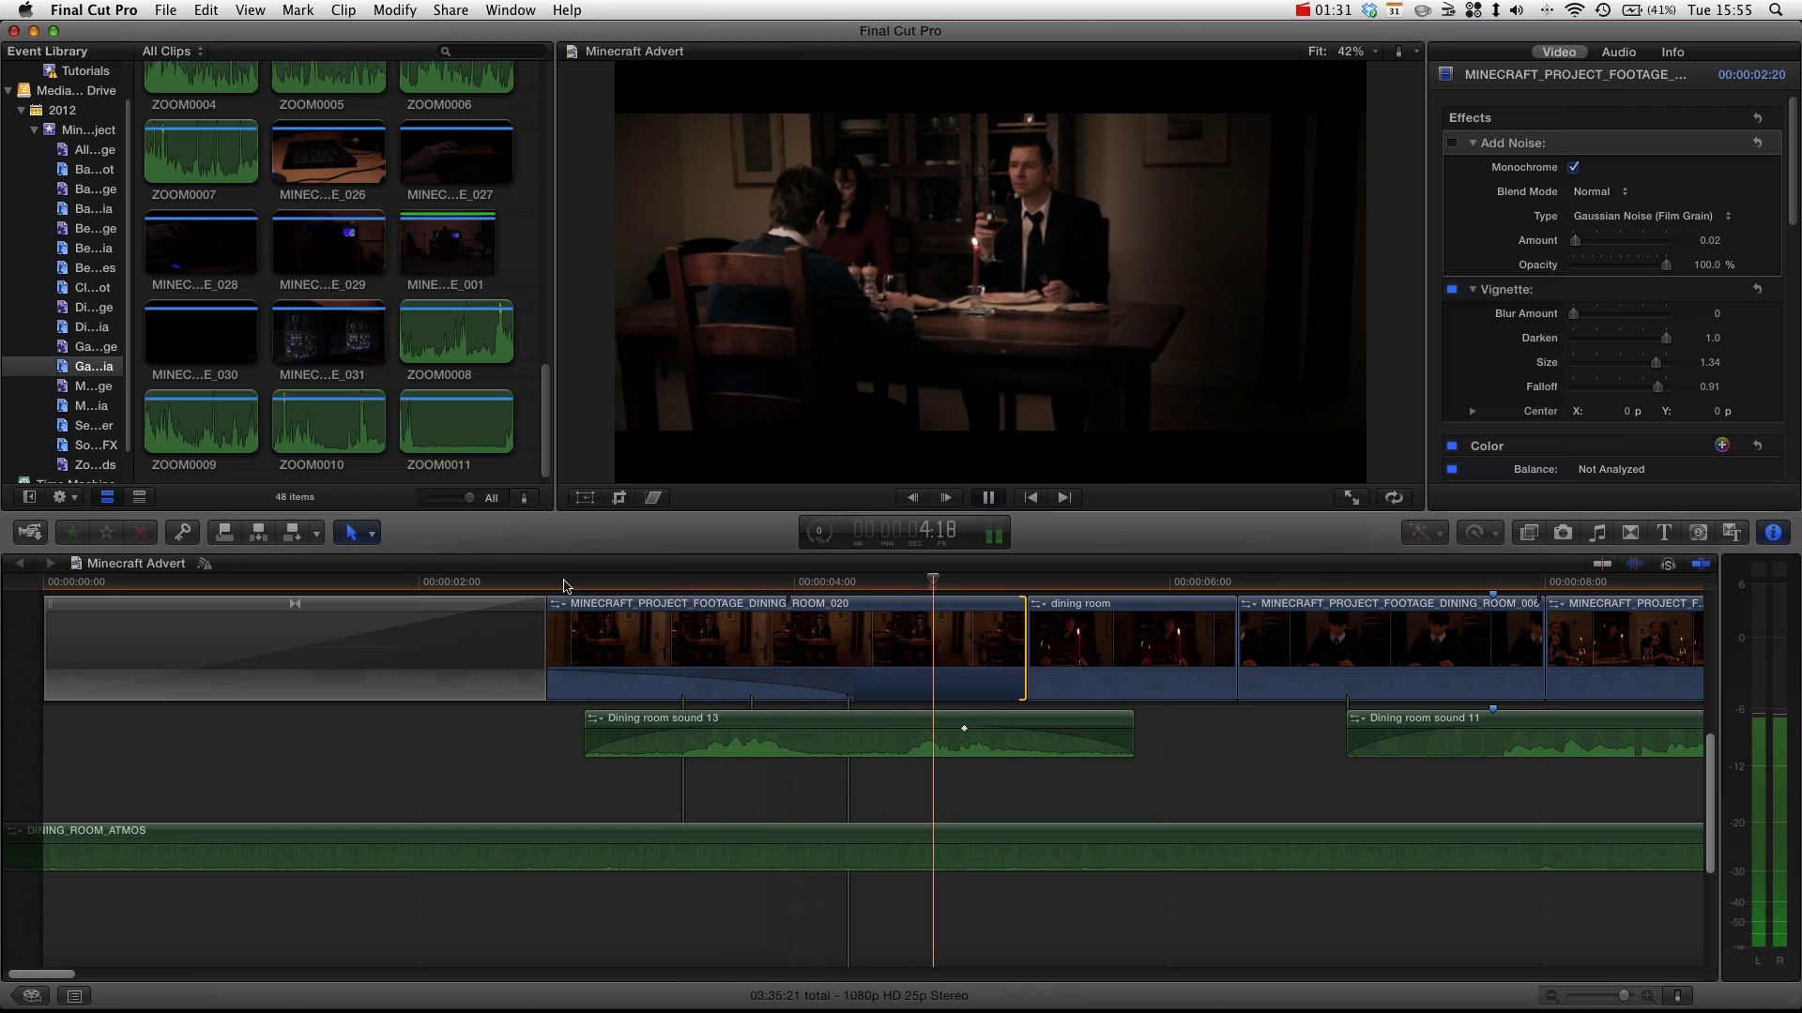
pyautogui.press('space')
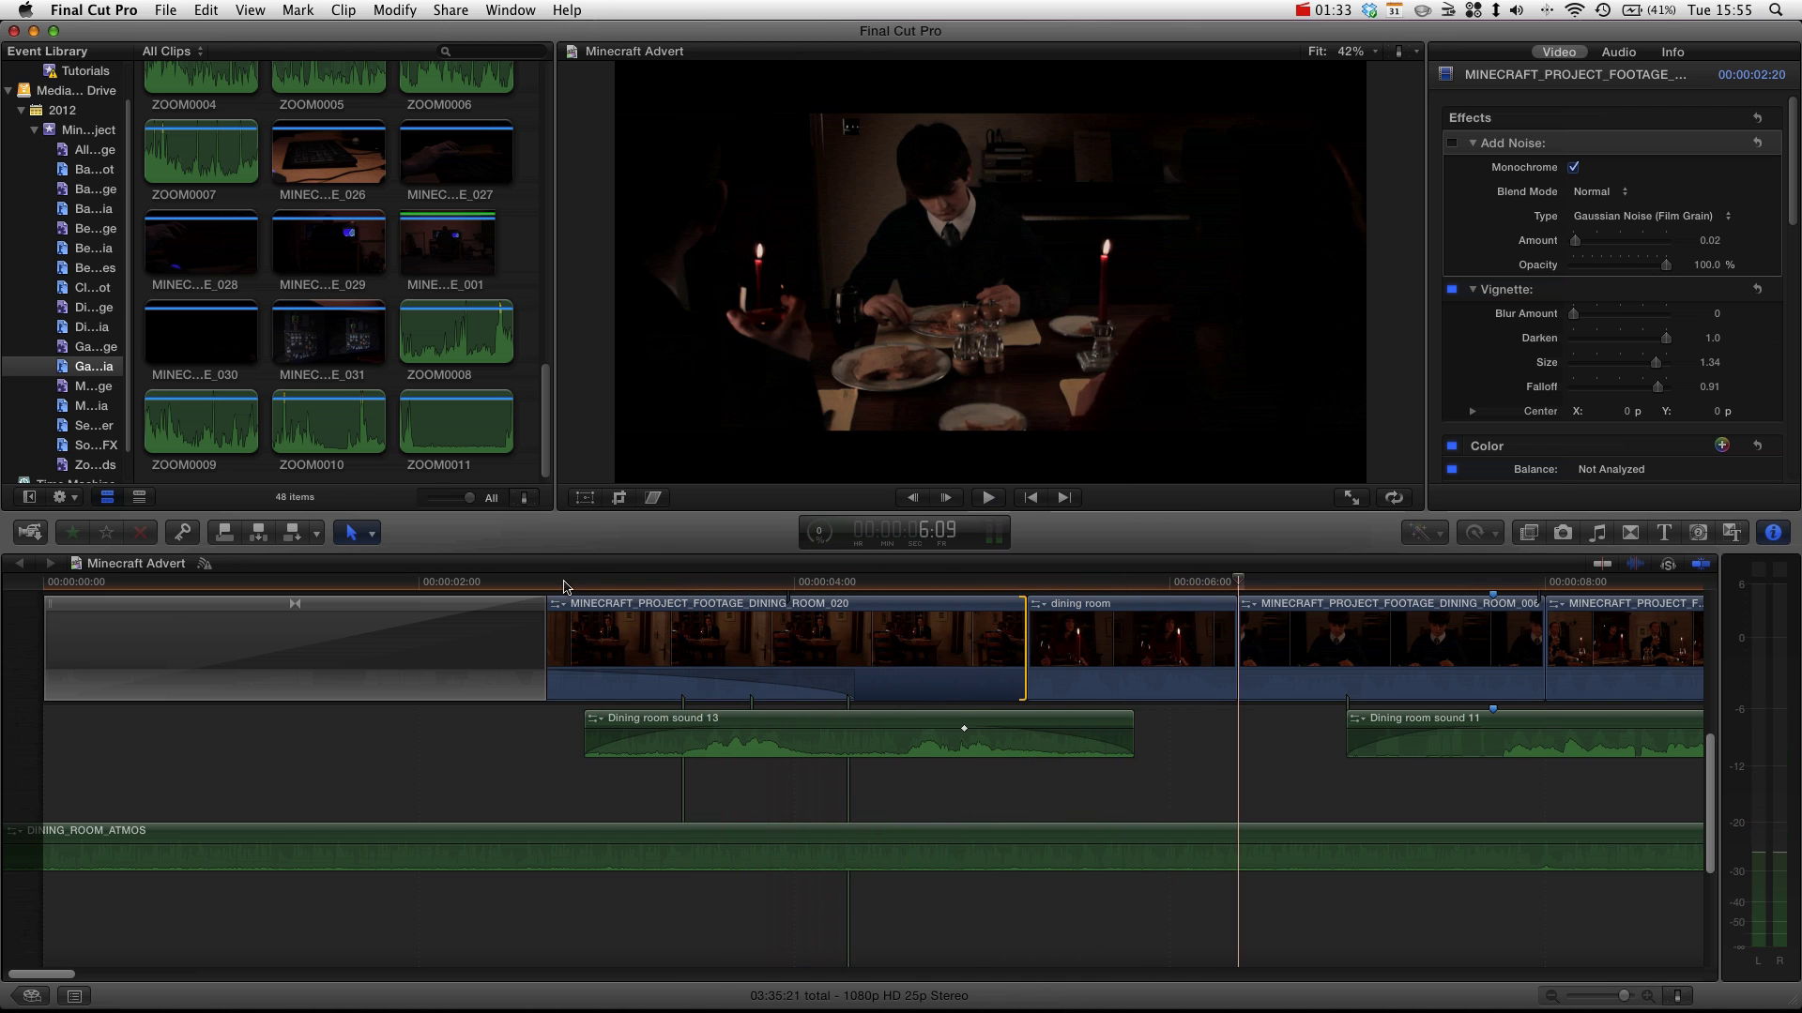
pyautogui.moveTo(1074, 580); pyautogui.dragTo(1201, 582)
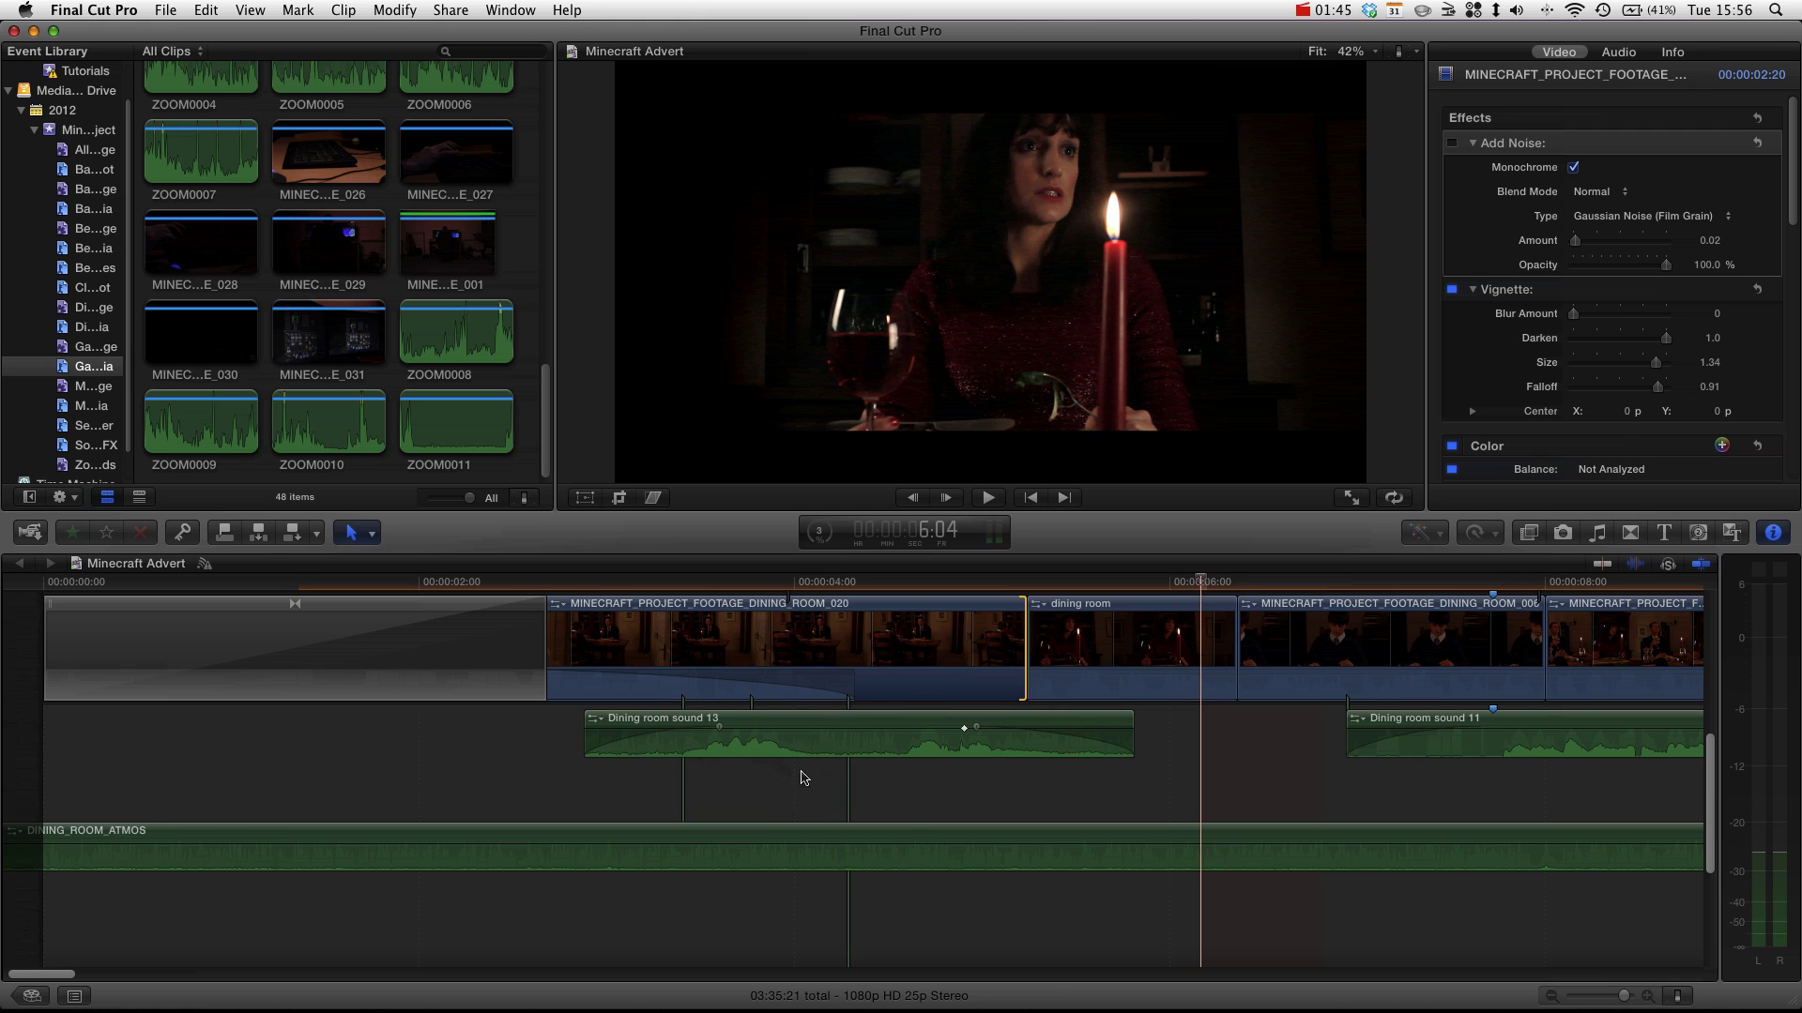
pyautogui.press('super+z')
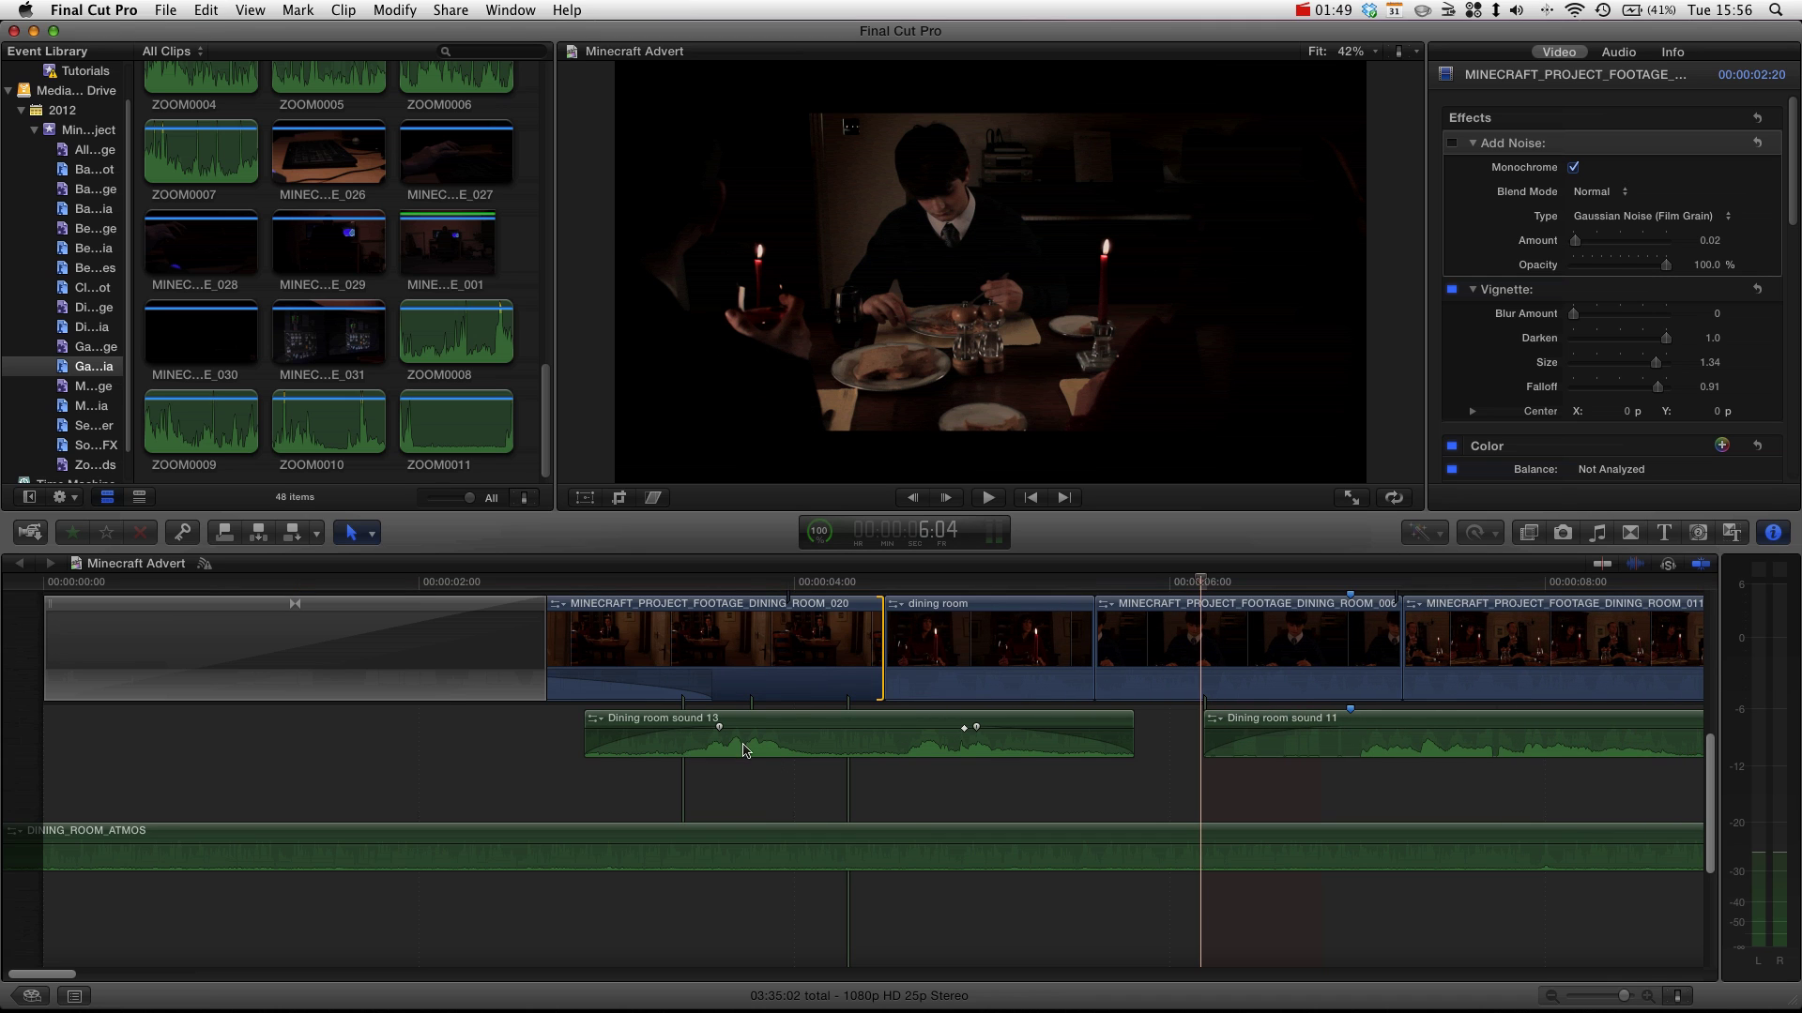
pyautogui.click(743, 751)
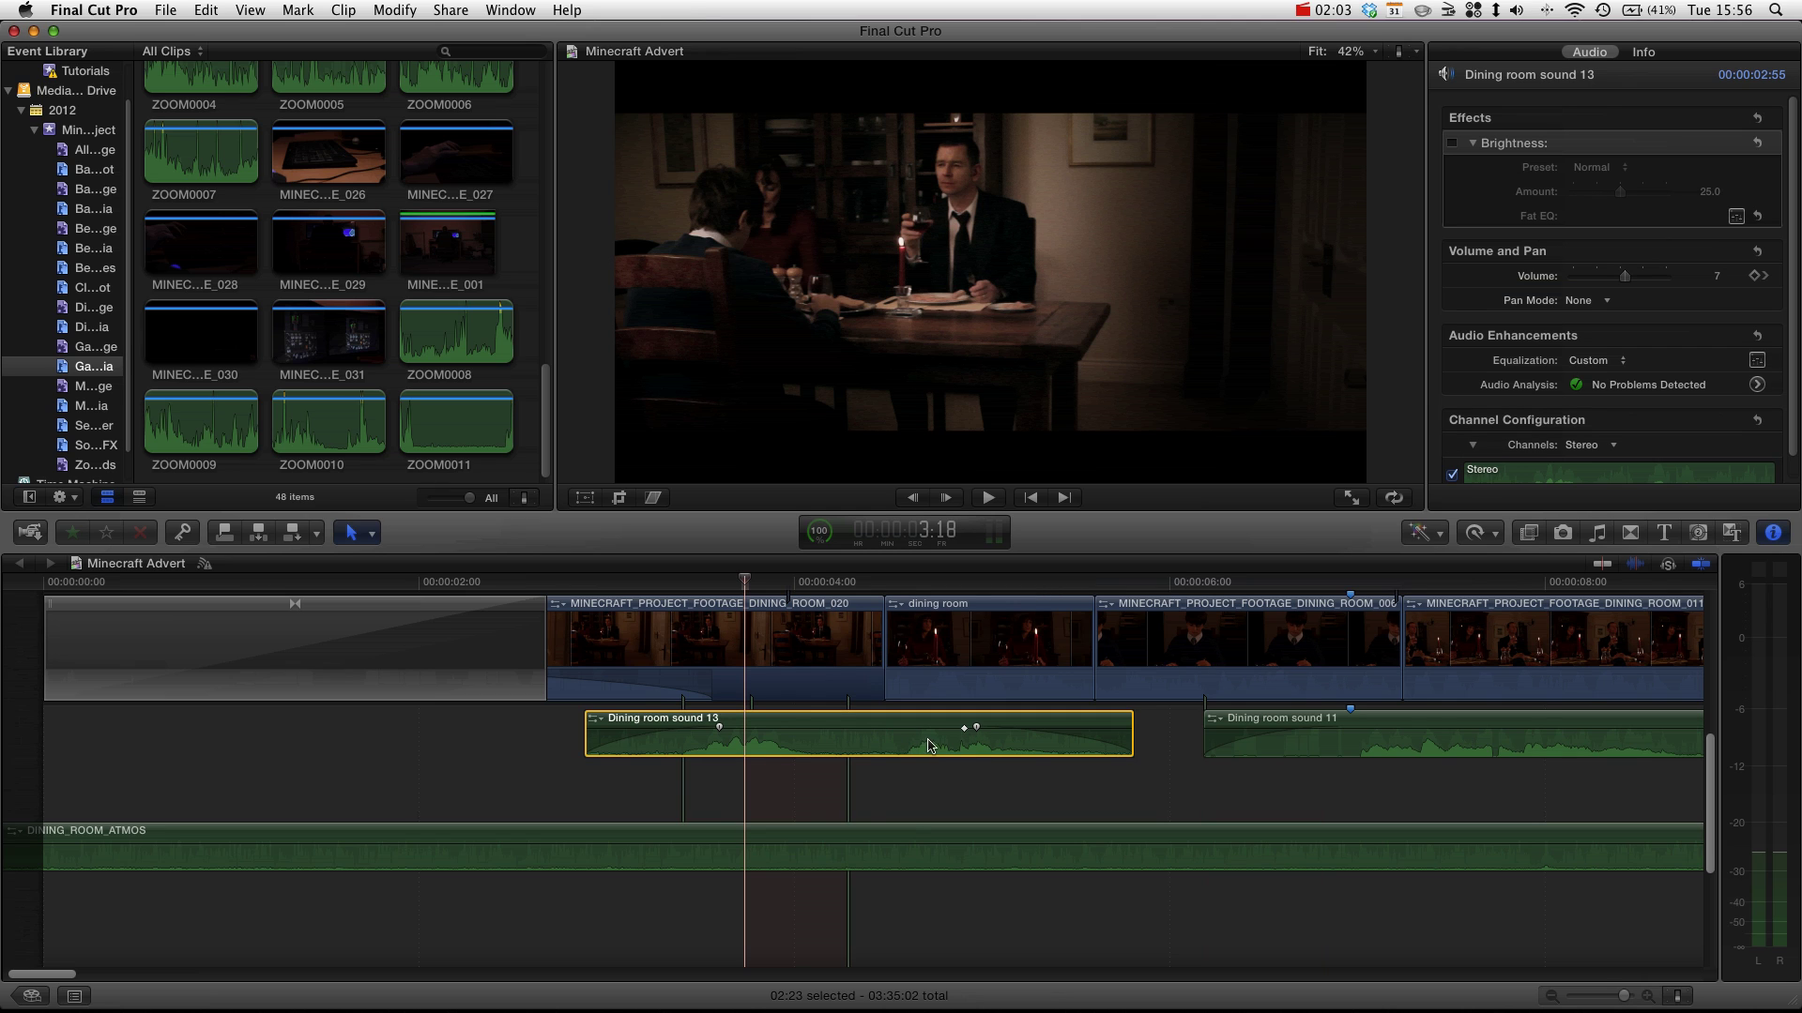
pyautogui.click(808, 740)
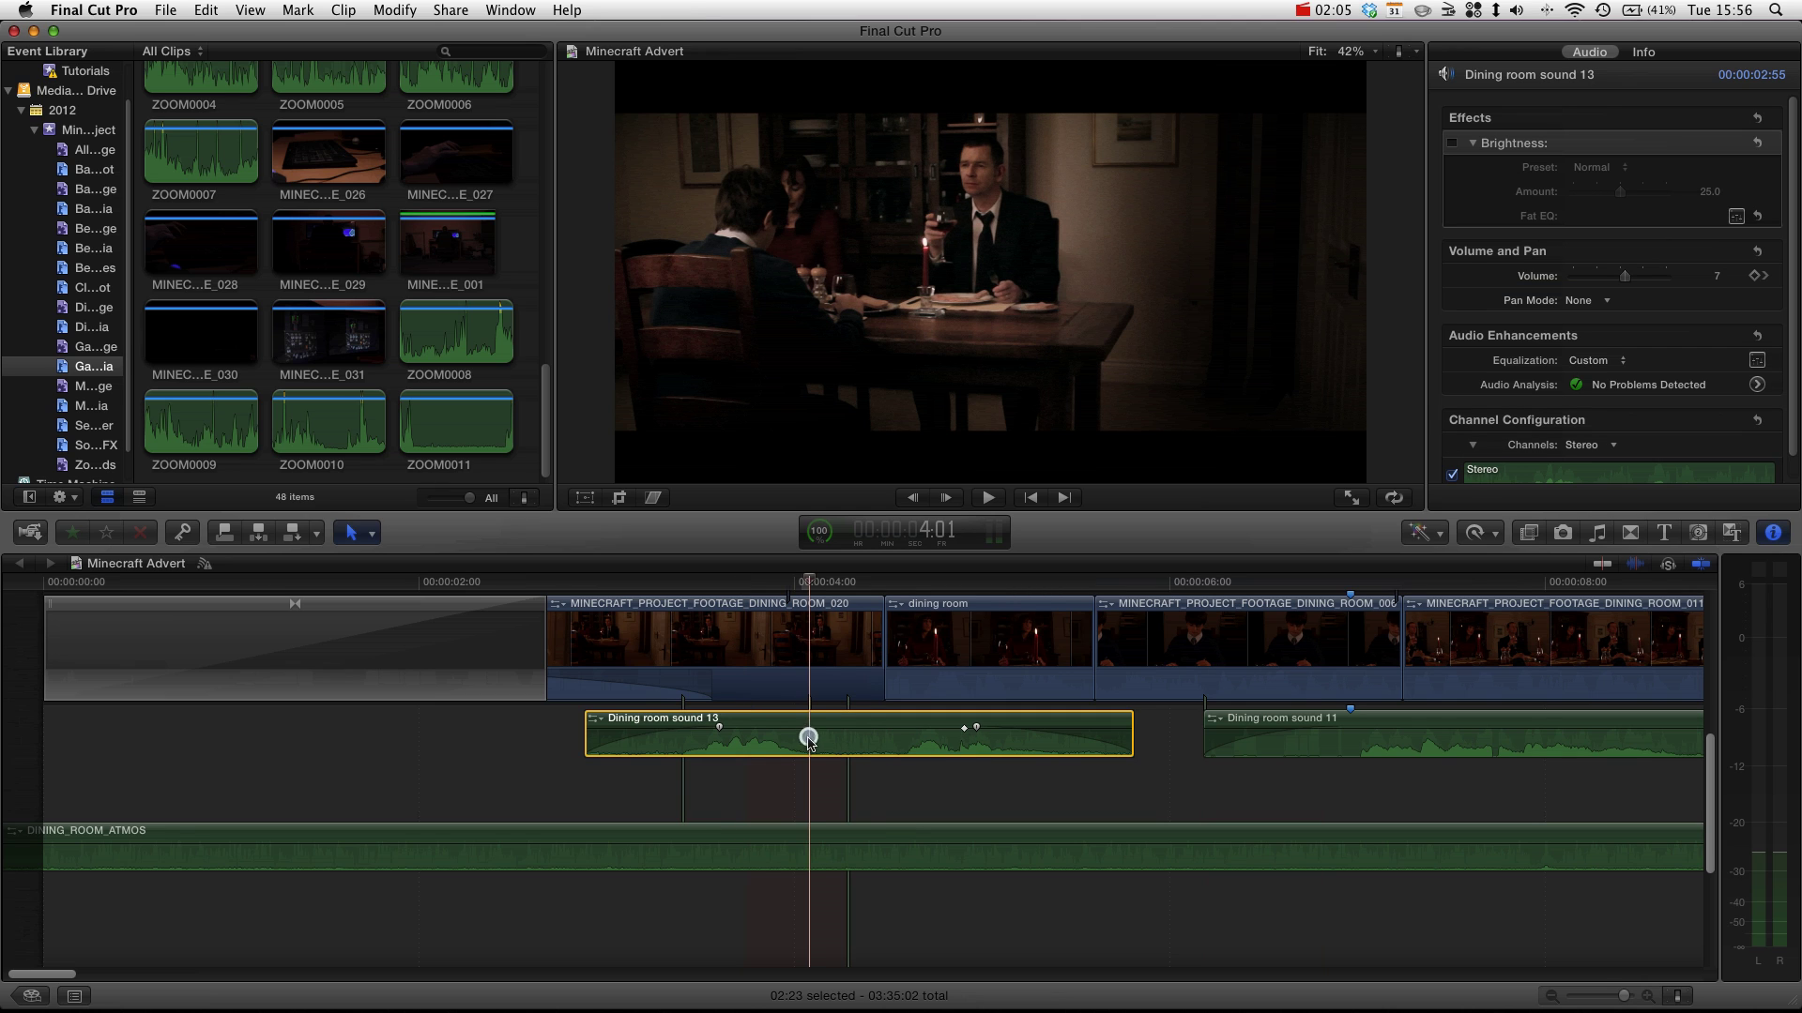
pyautogui.click(910, 740)
pyautogui.click(1054, 739)
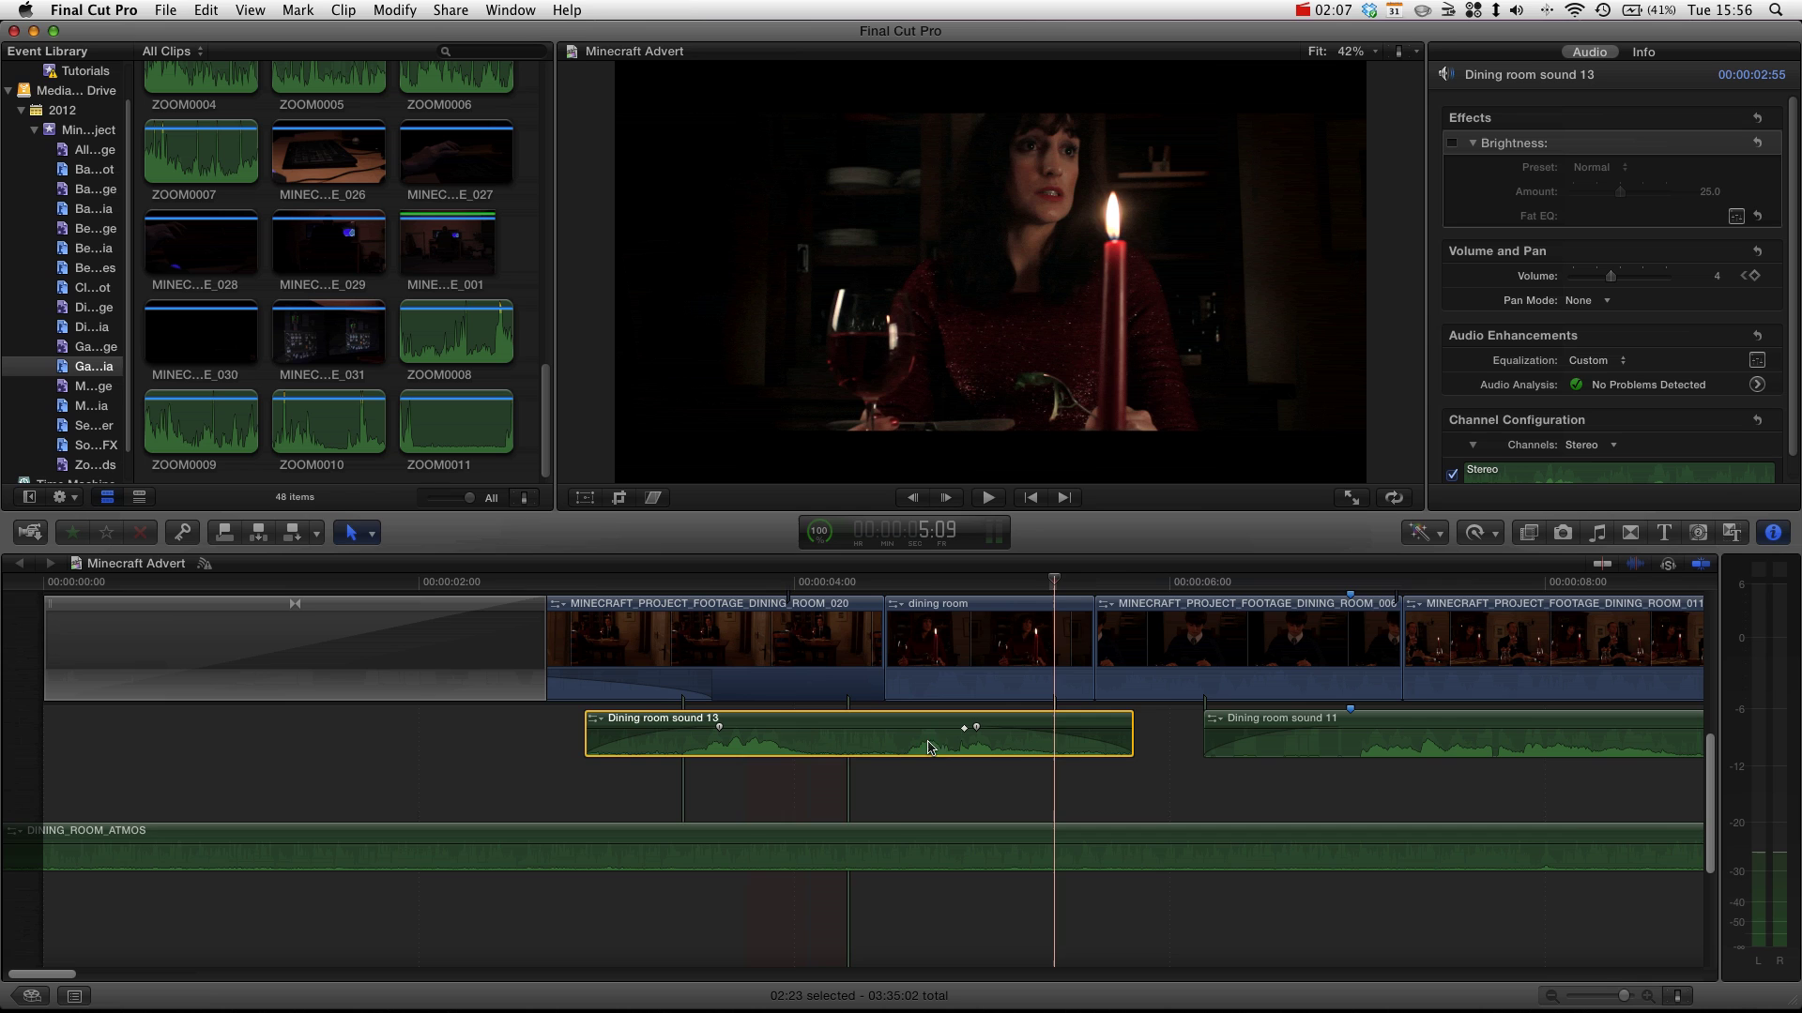
pyautogui.click(783, 742)
pyautogui.click(924, 729)
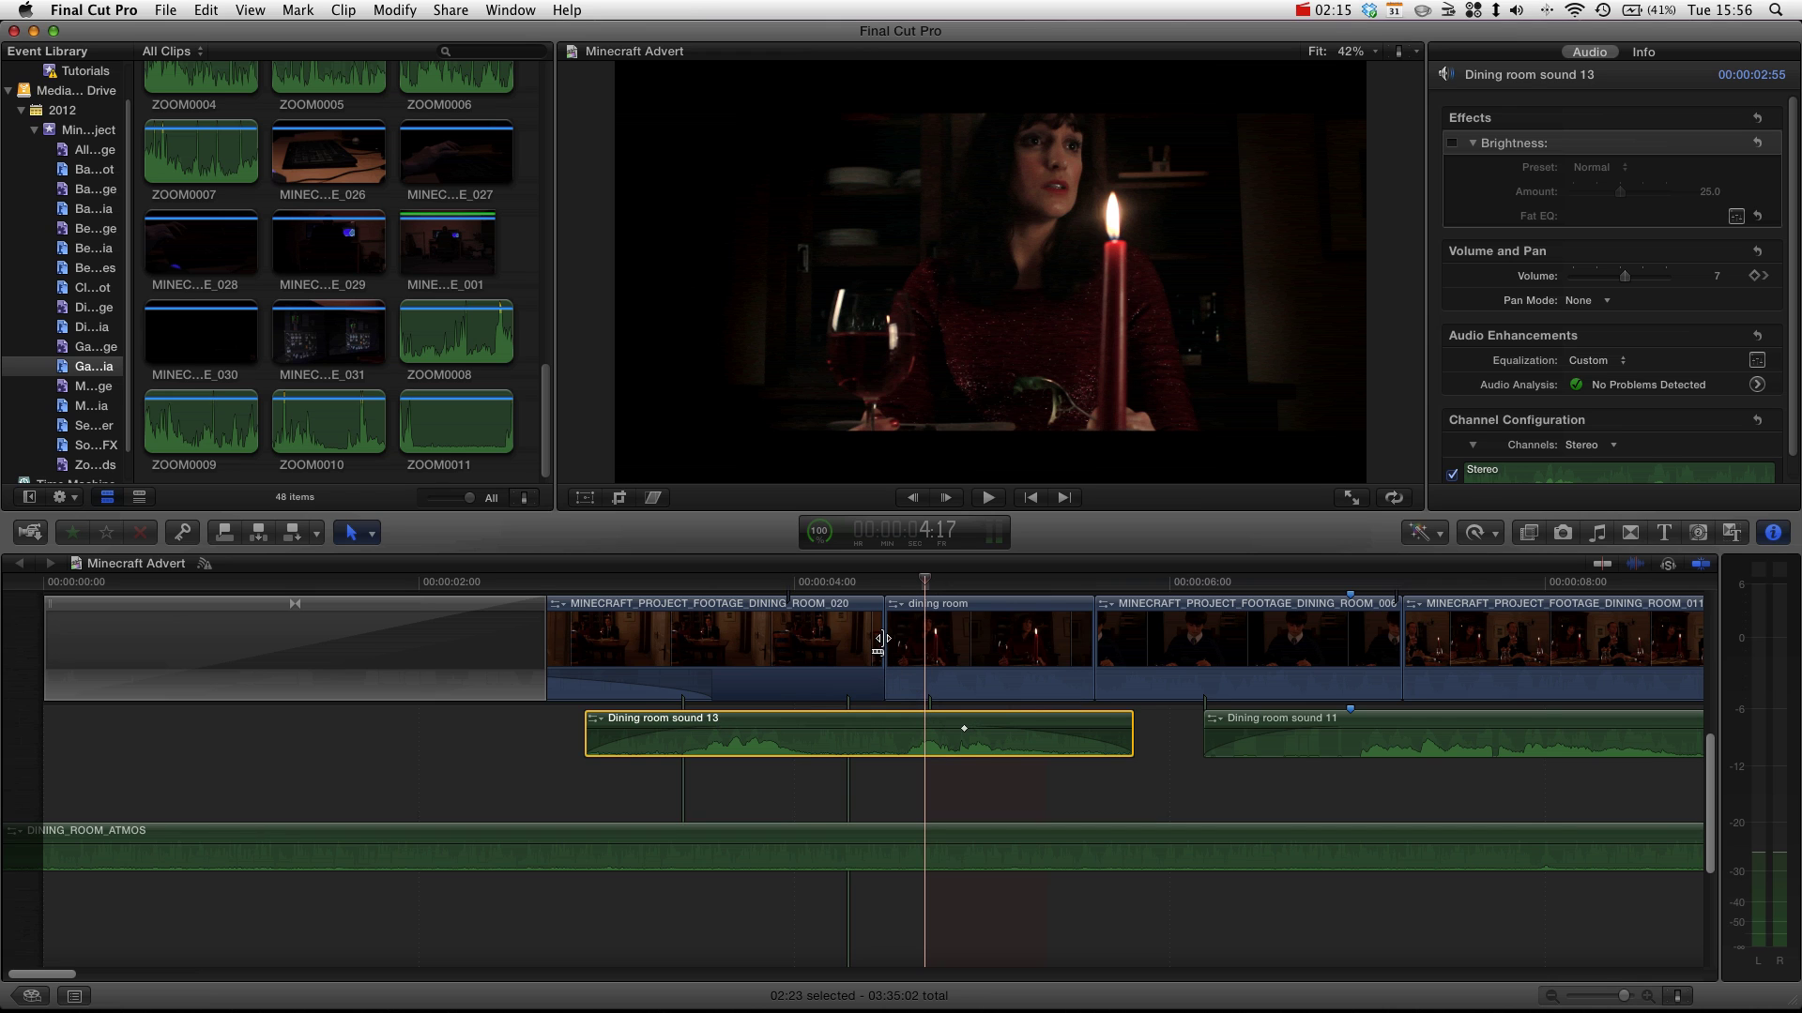
pyautogui.moveTo(882, 638); pyautogui.dragTo(1024, 634)
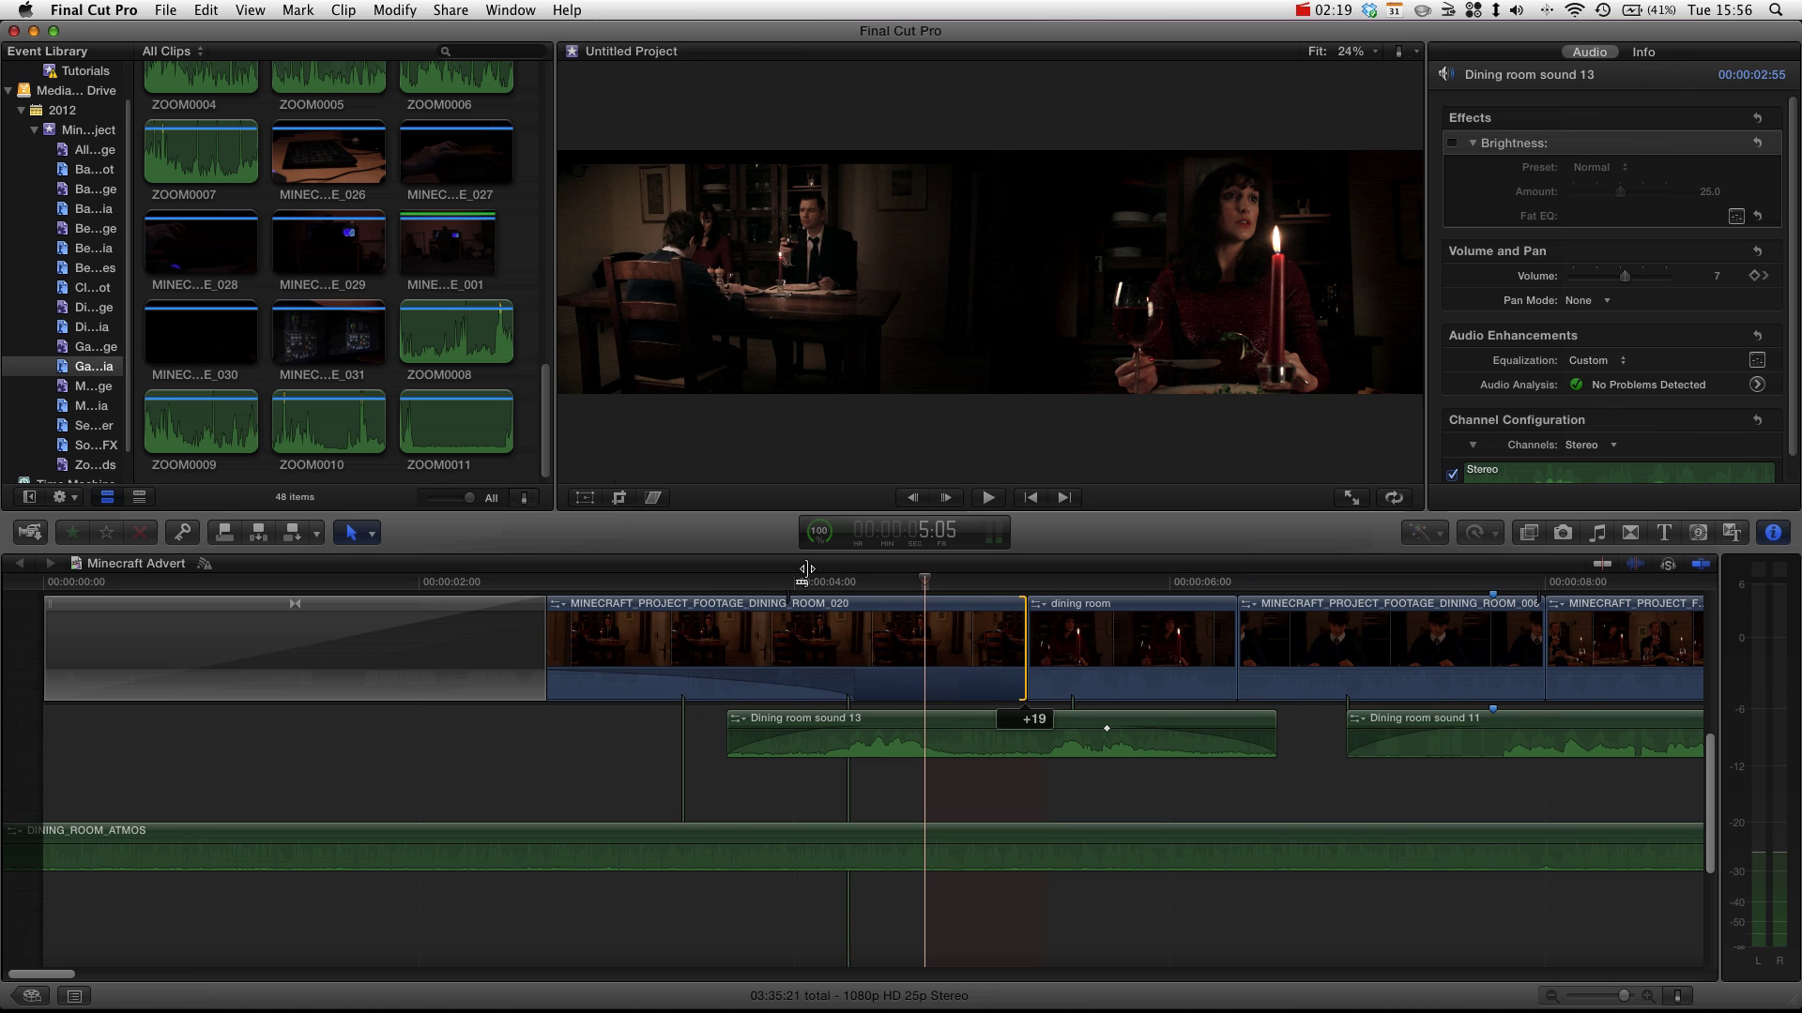
pyautogui.click(764, 582)
pyautogui.press('space')
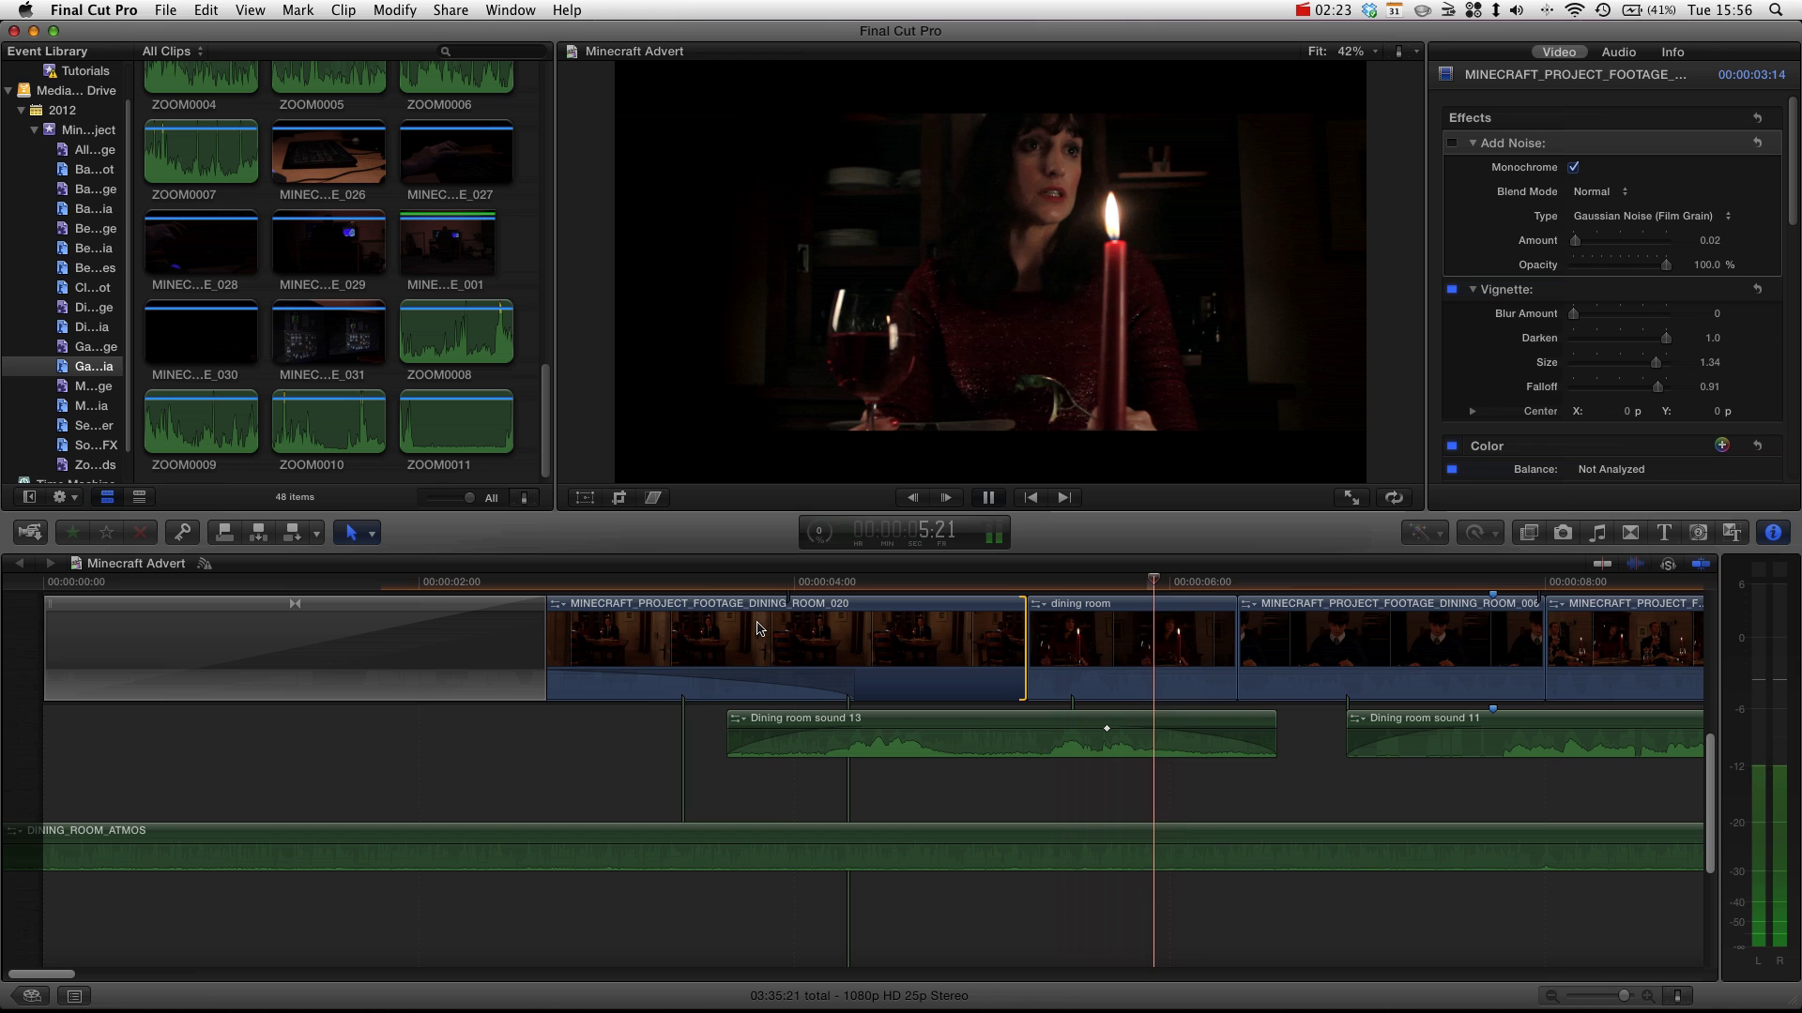
pyautogui.press('space')
pyautogui.press('super+z')
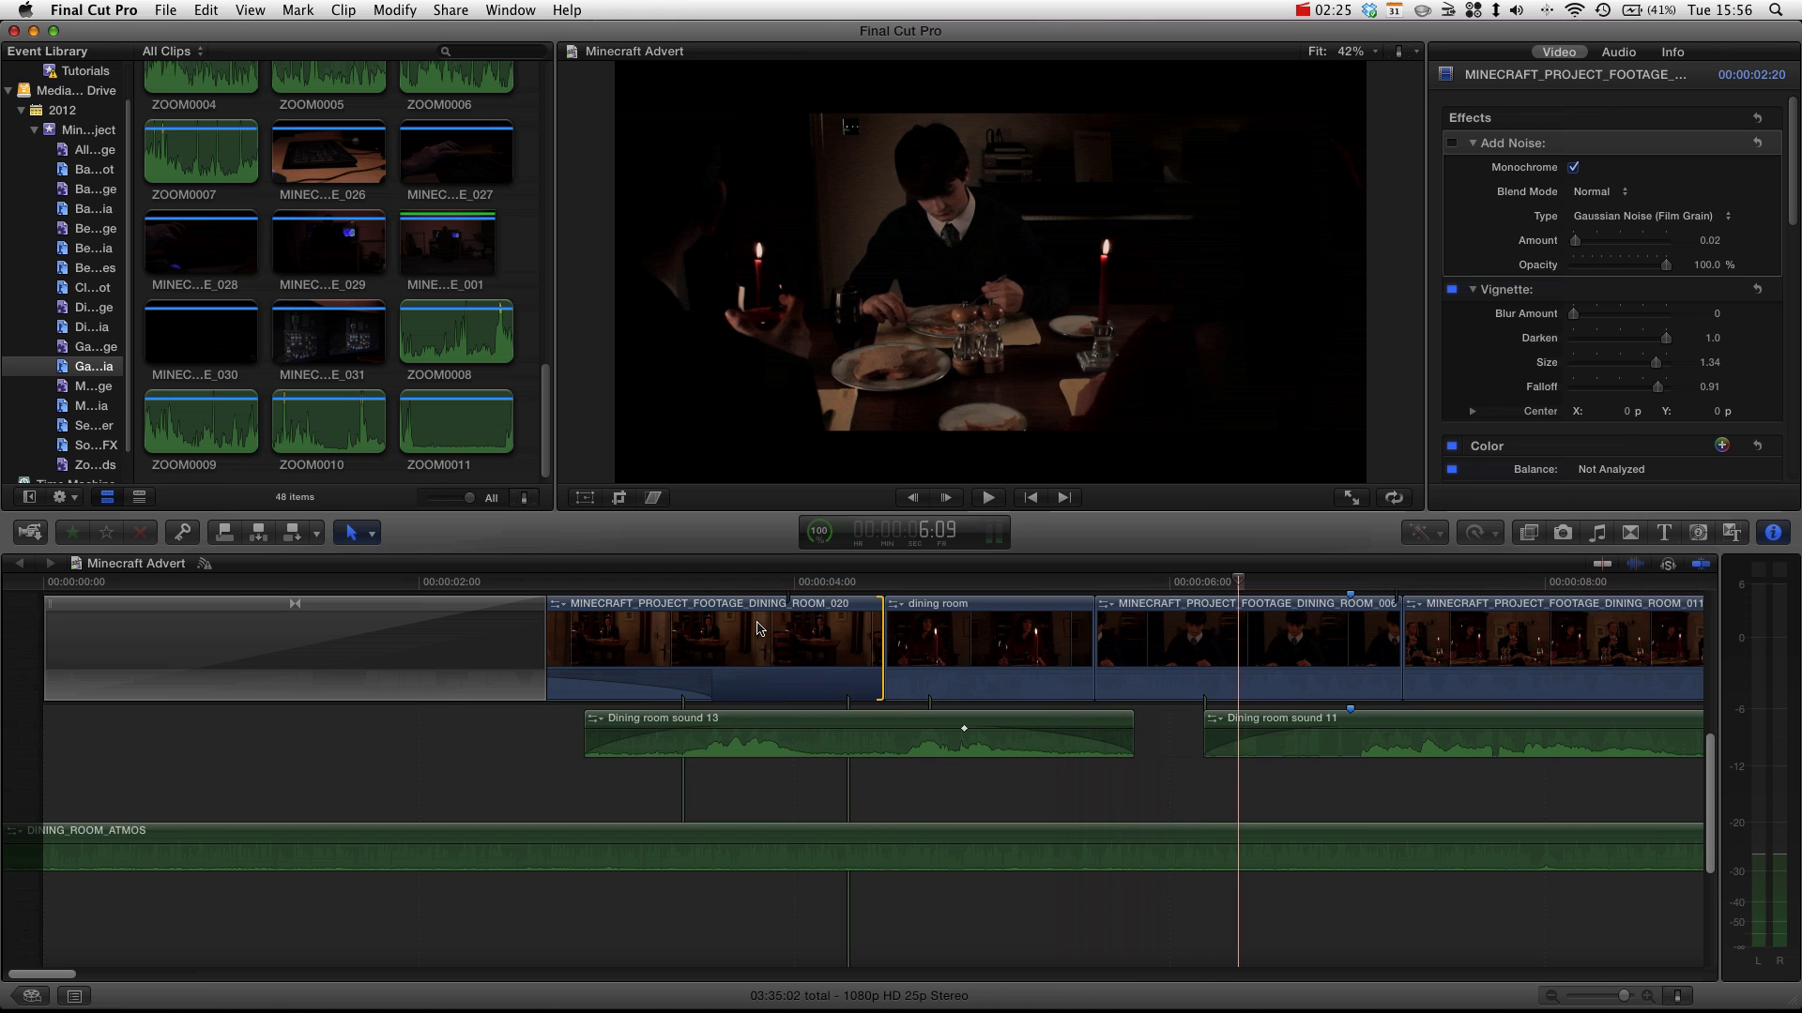
pyautogui.click(801, 580)
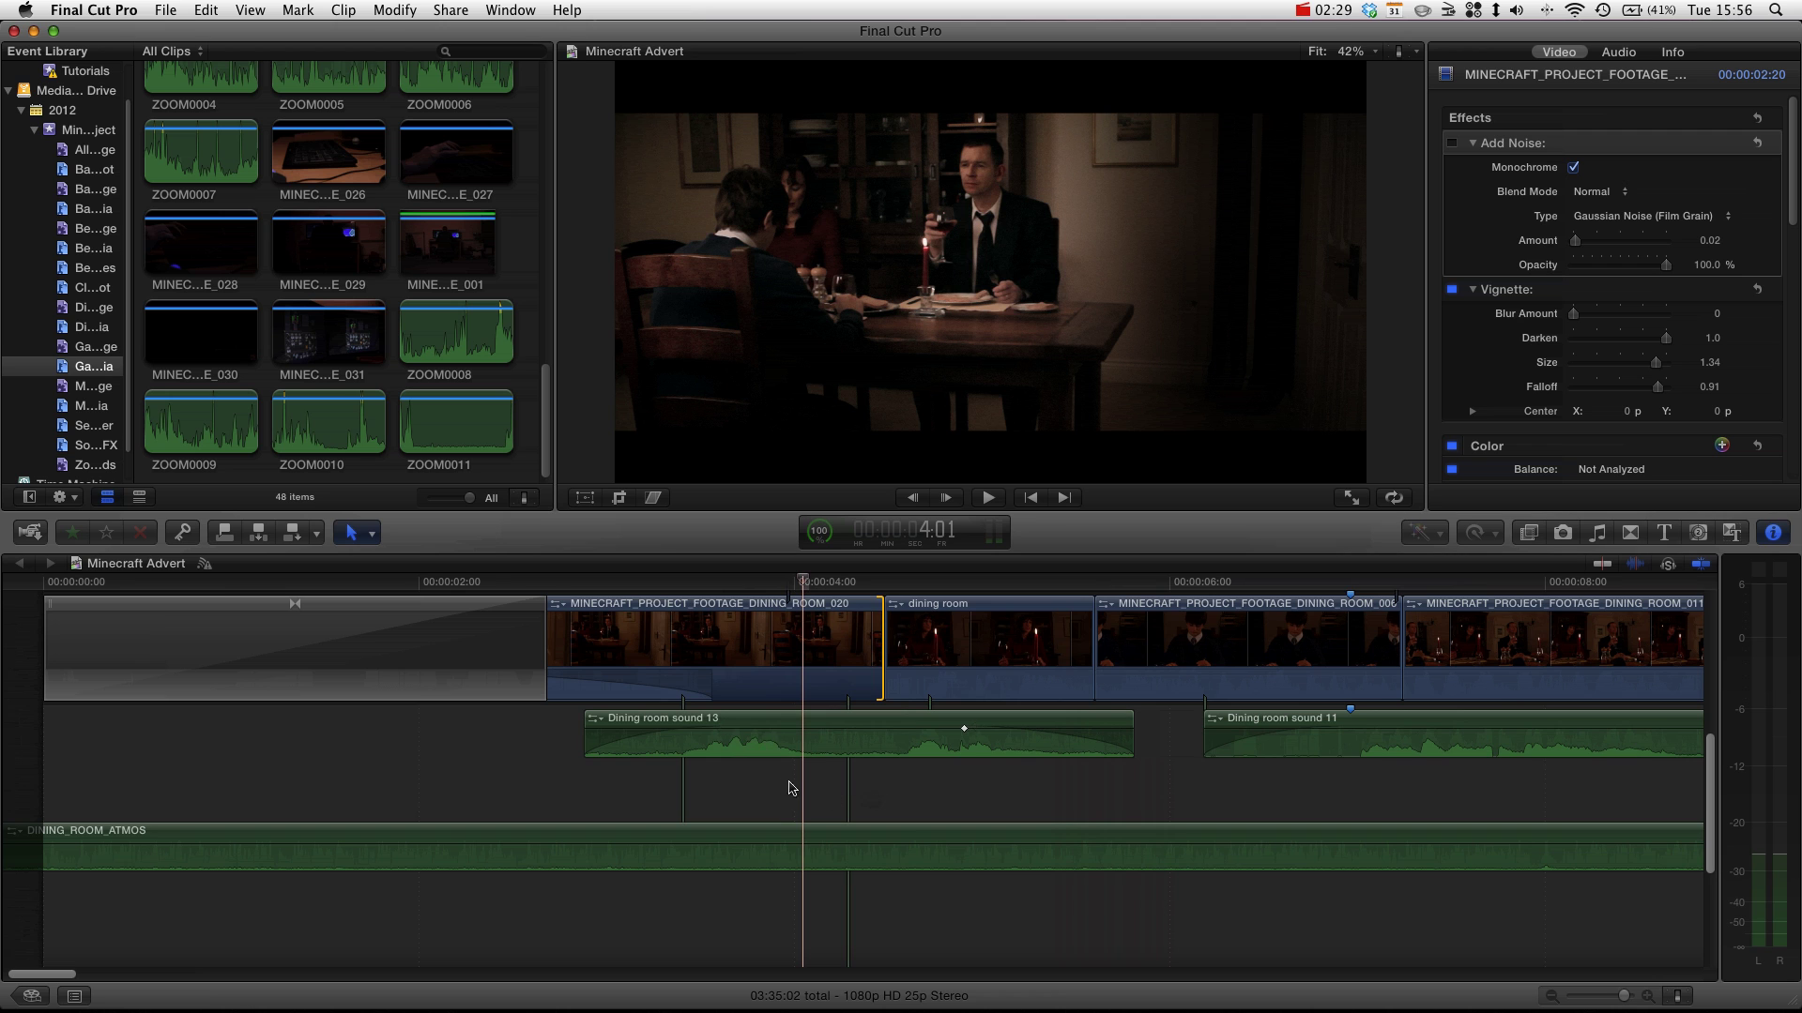
# - Add a single mid-clip volume keyframe on Dining room sound 13's level line
pyautogui.scroll(-3, 735, 787)
pyautogui.hscroll(5, 797, 785)
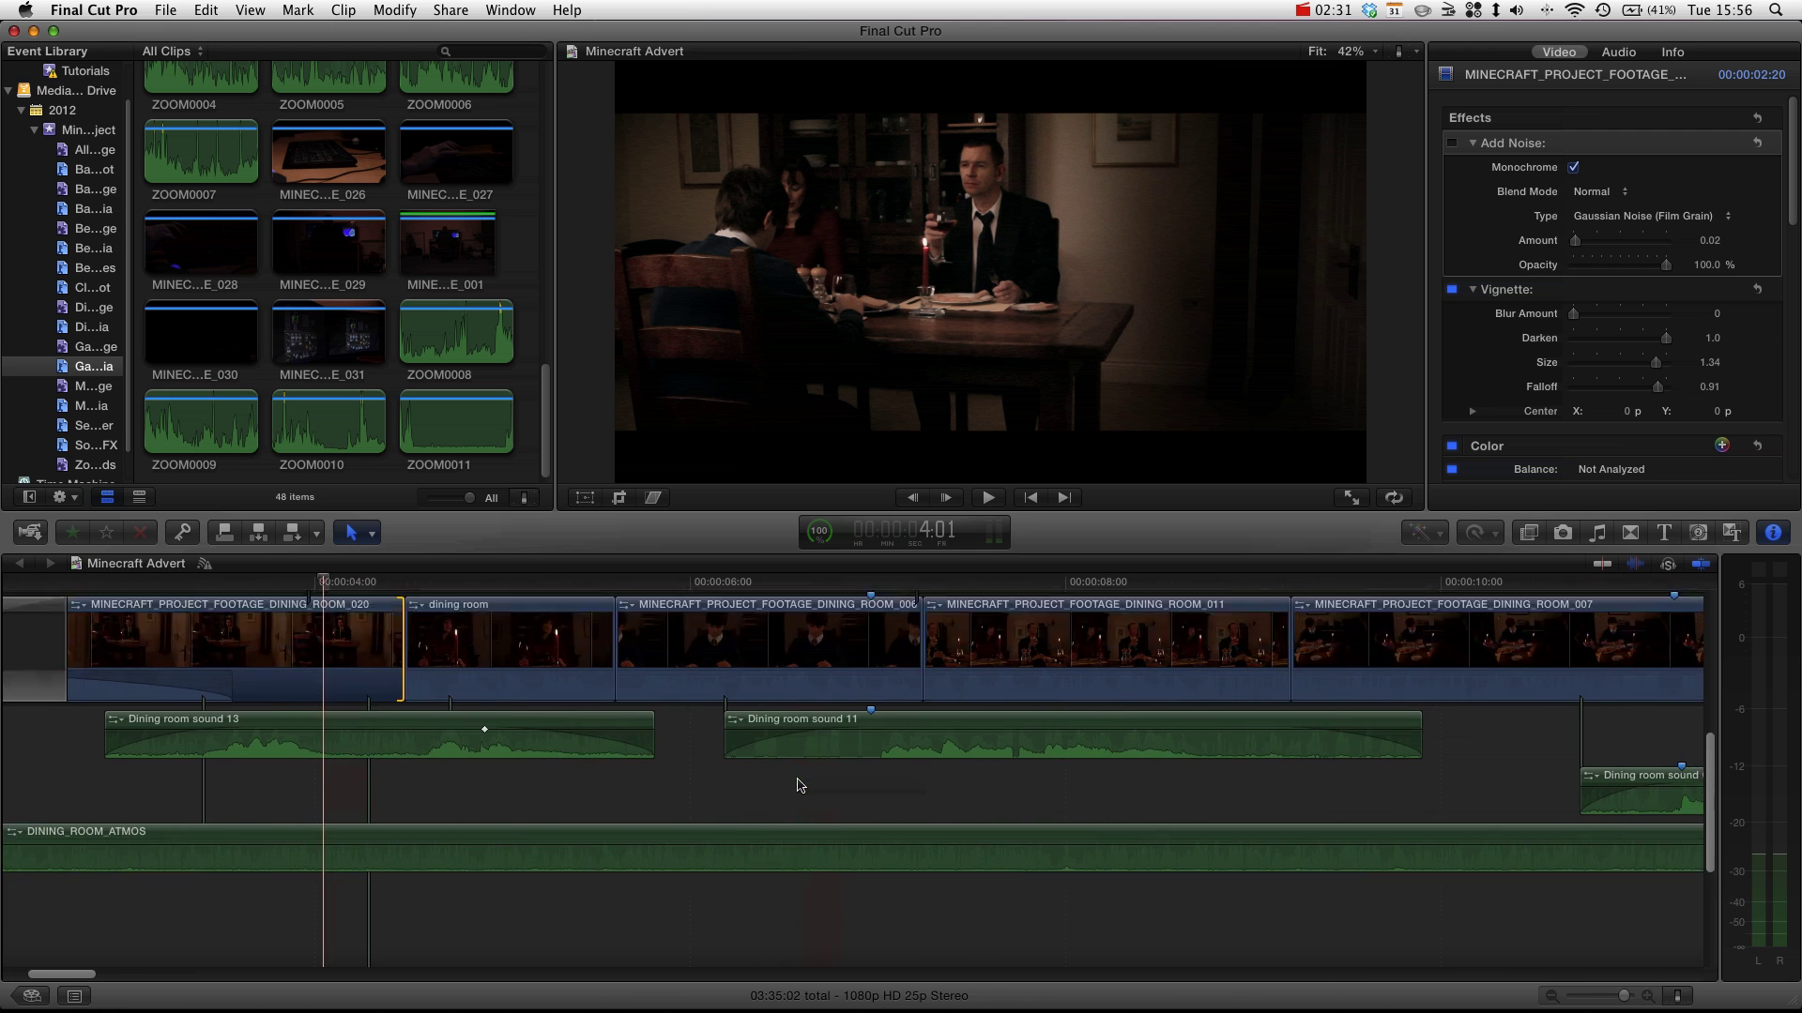
pyautogui.scroll(3, 799, 786)
pyautogui.scroll(-10, 798, 786)
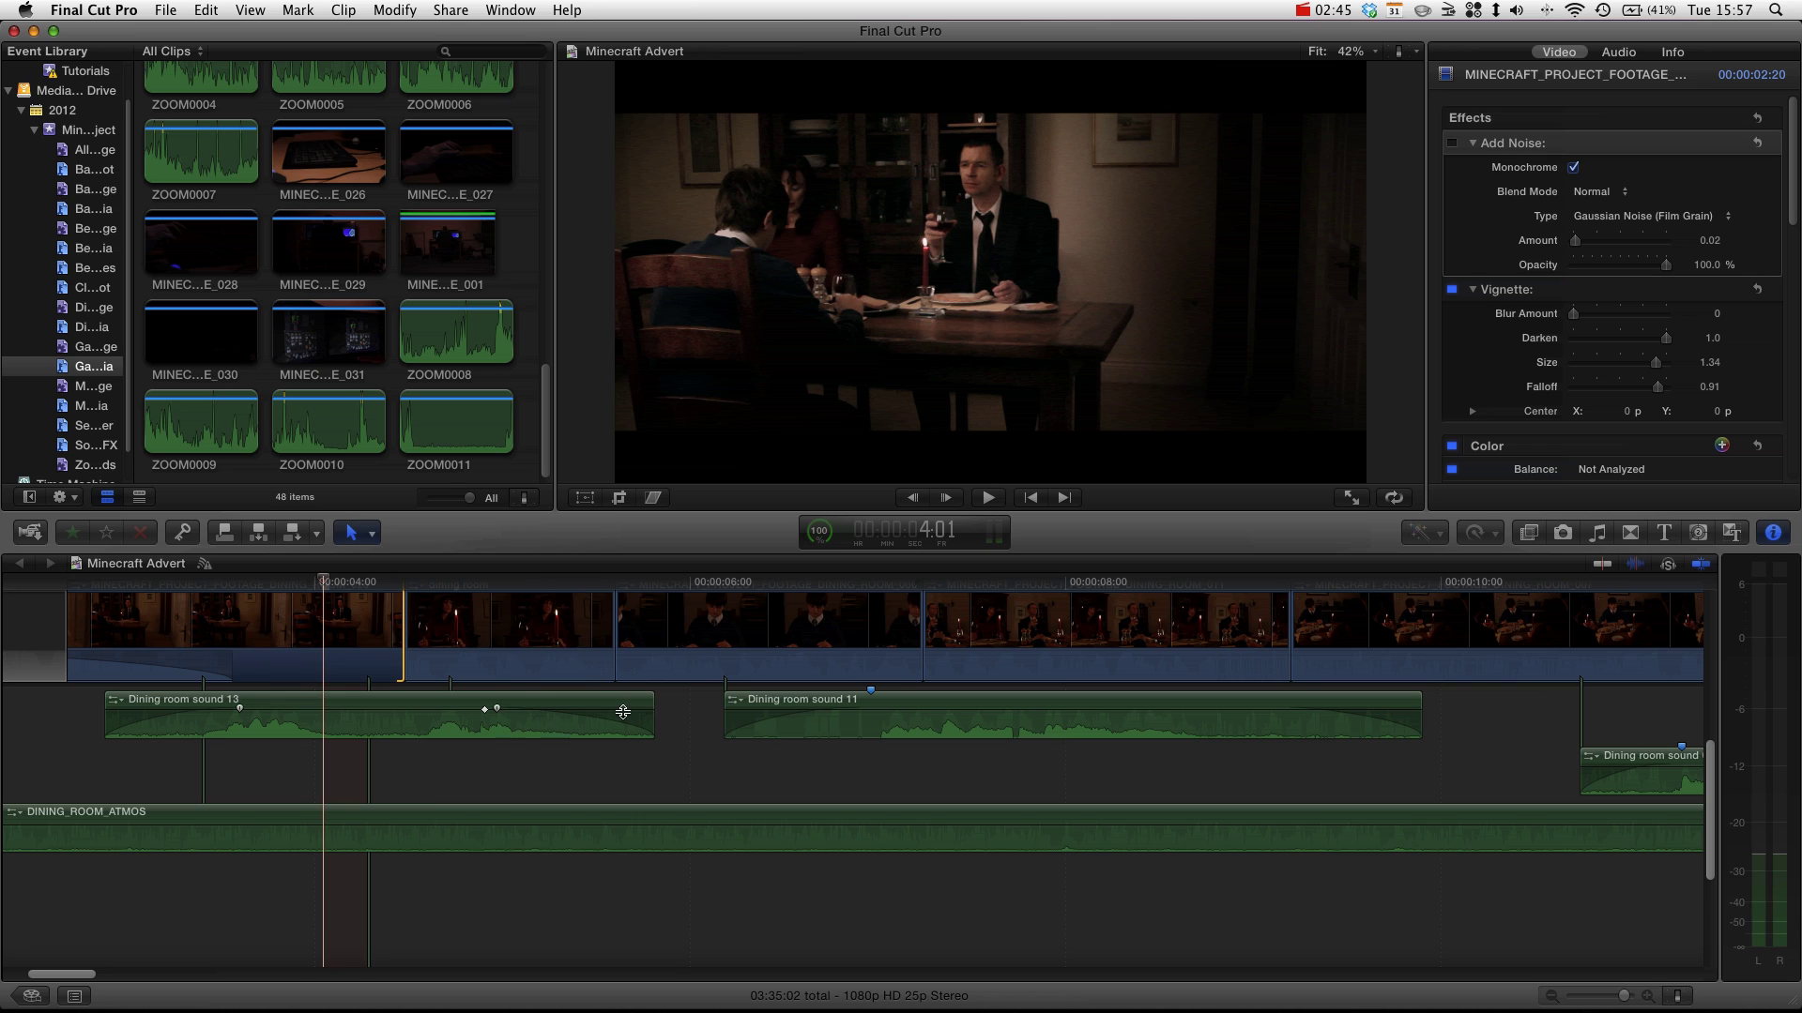
pyautogui.moveTo(572, 710); pyautogui.dragTo(573, 711)
pyautogui.keyDown('alt'); pyautogui.click(488, 708); pyautogui.keyUp('alt')
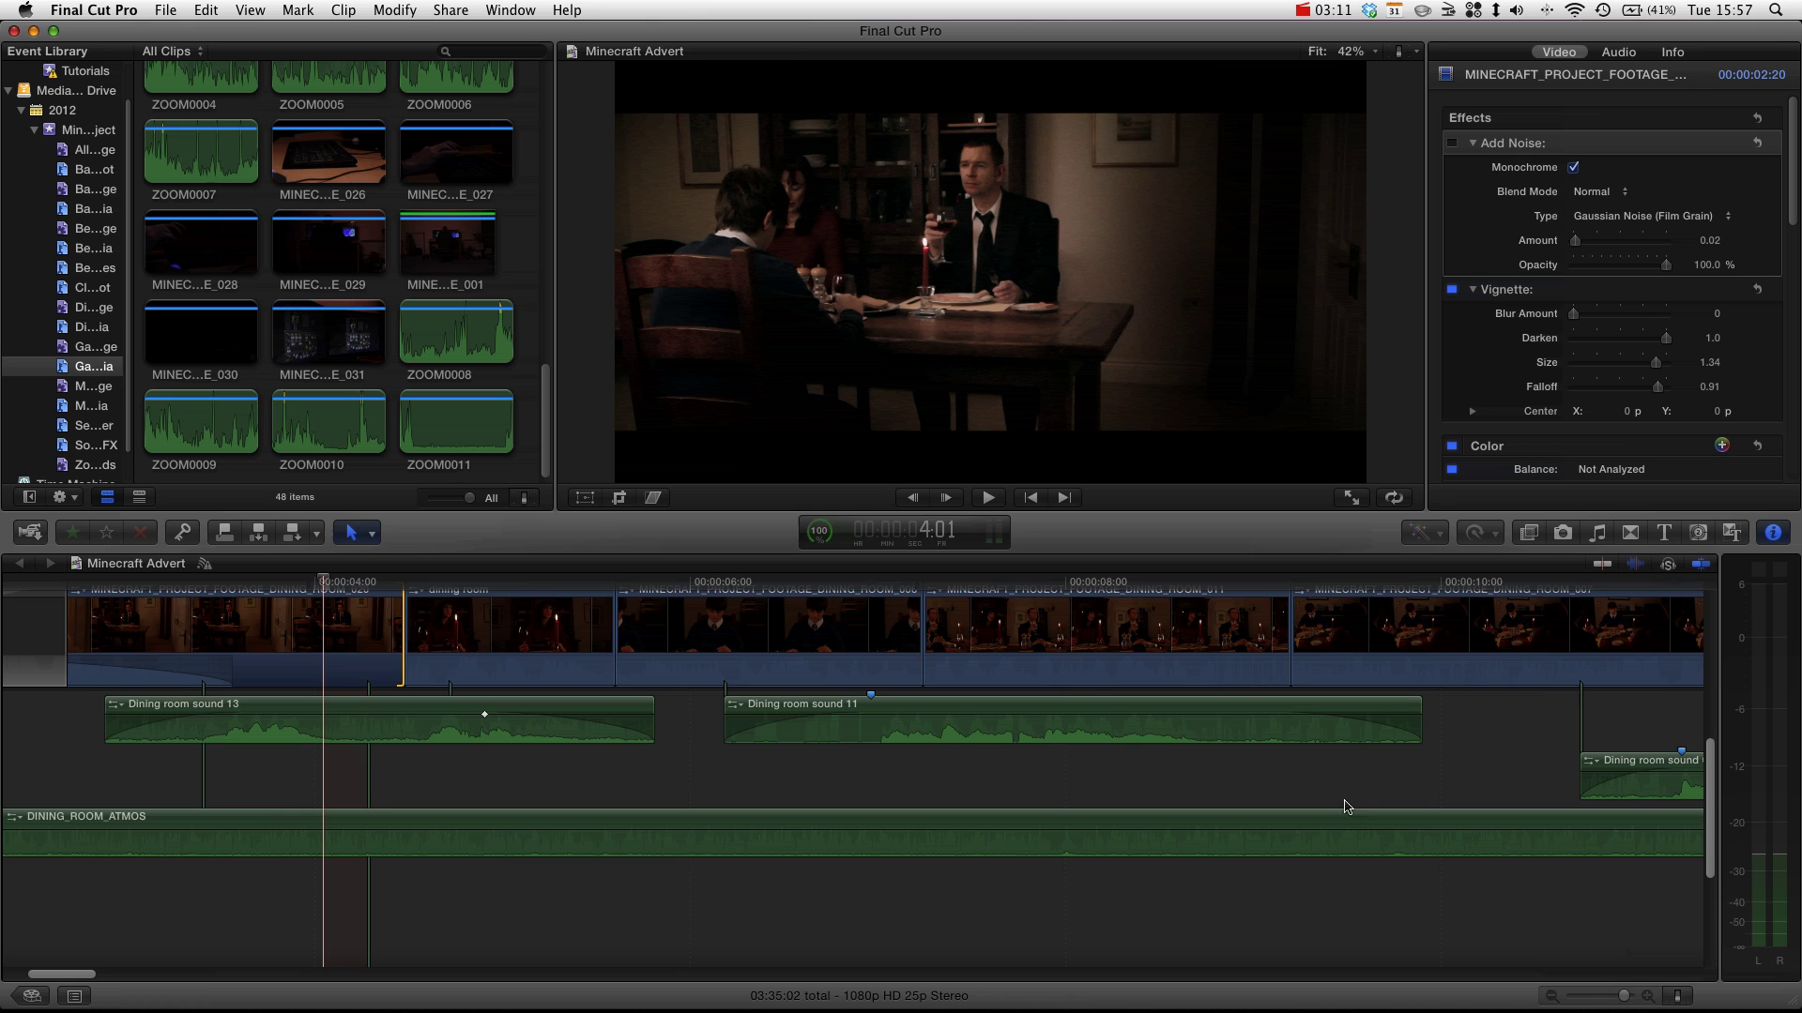
# - Uncheck Show Connections in Clip Appearance so audio connection lines are hidden
pyautogui.click(1678, 997)
pyautogui.click(1650, 926)
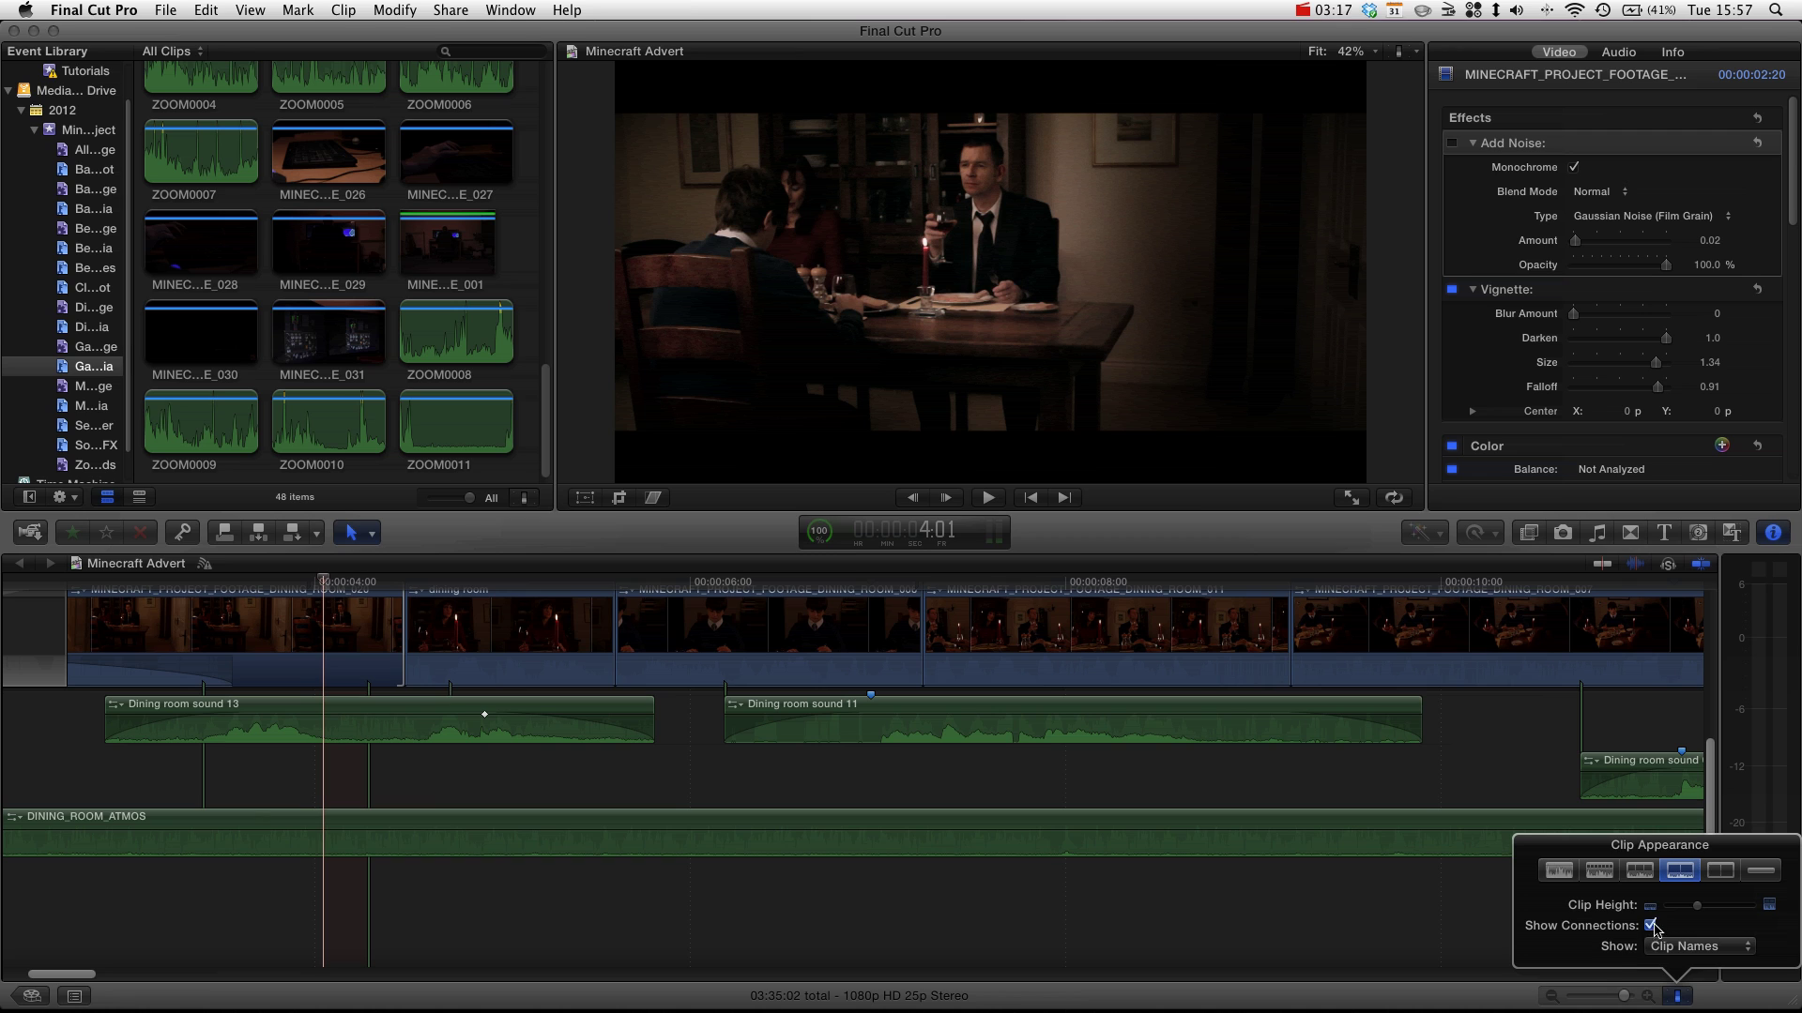
pyautogui.click(1678, 997)
pyautogui.click(1649, 927)
pyautogui.click(468, 784)
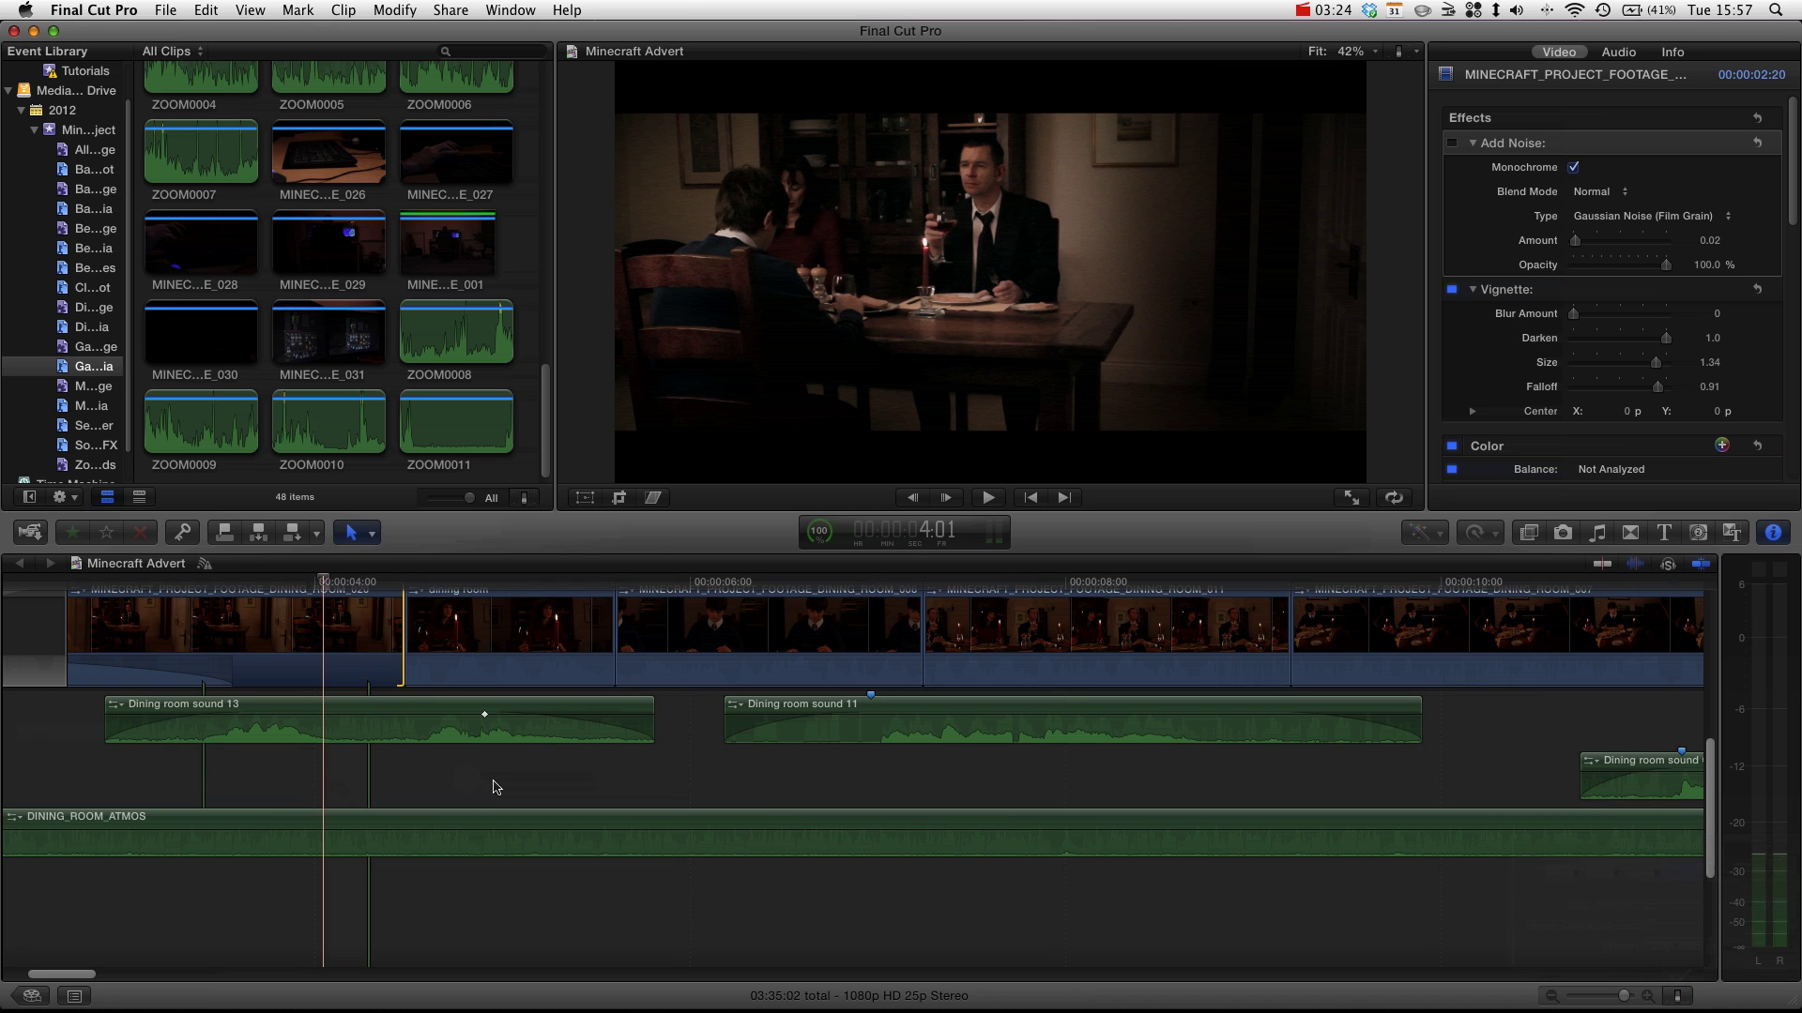
pyautogui.click(377, 782)
pyautogui.press('space')
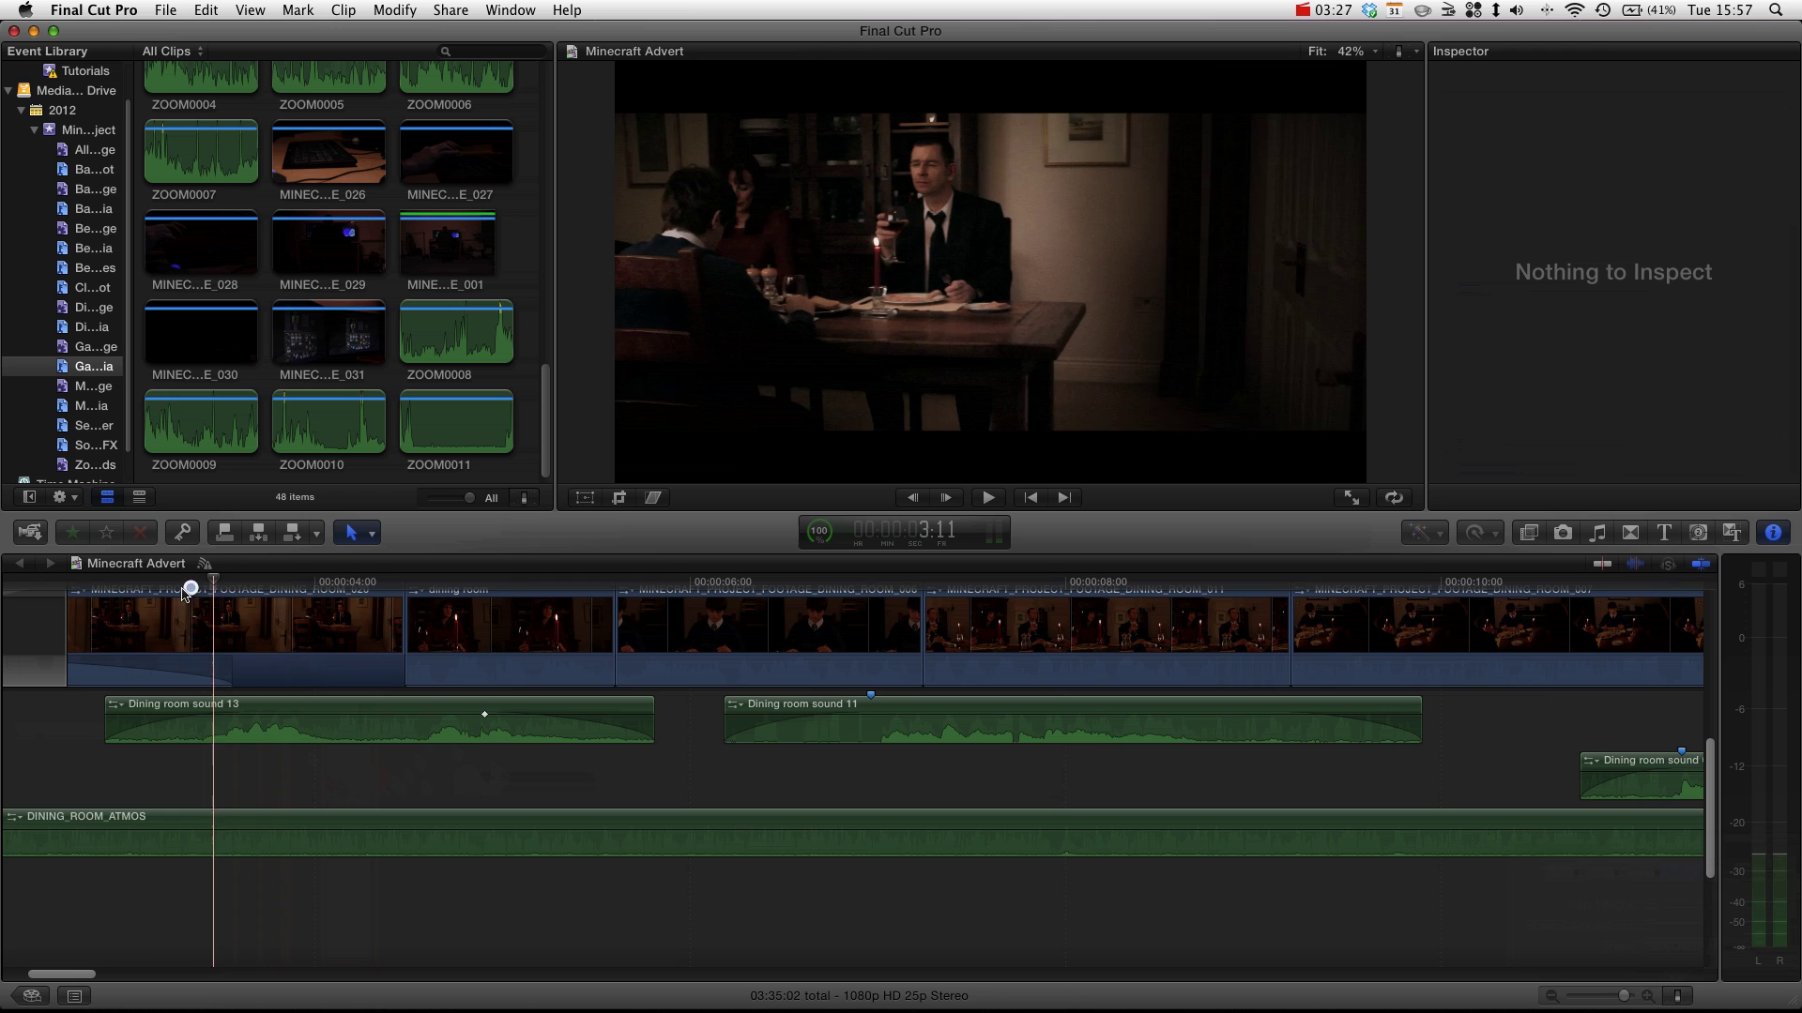
pyautogui.moveTo(682, 635); pyautogui.dragTo(227, 627)
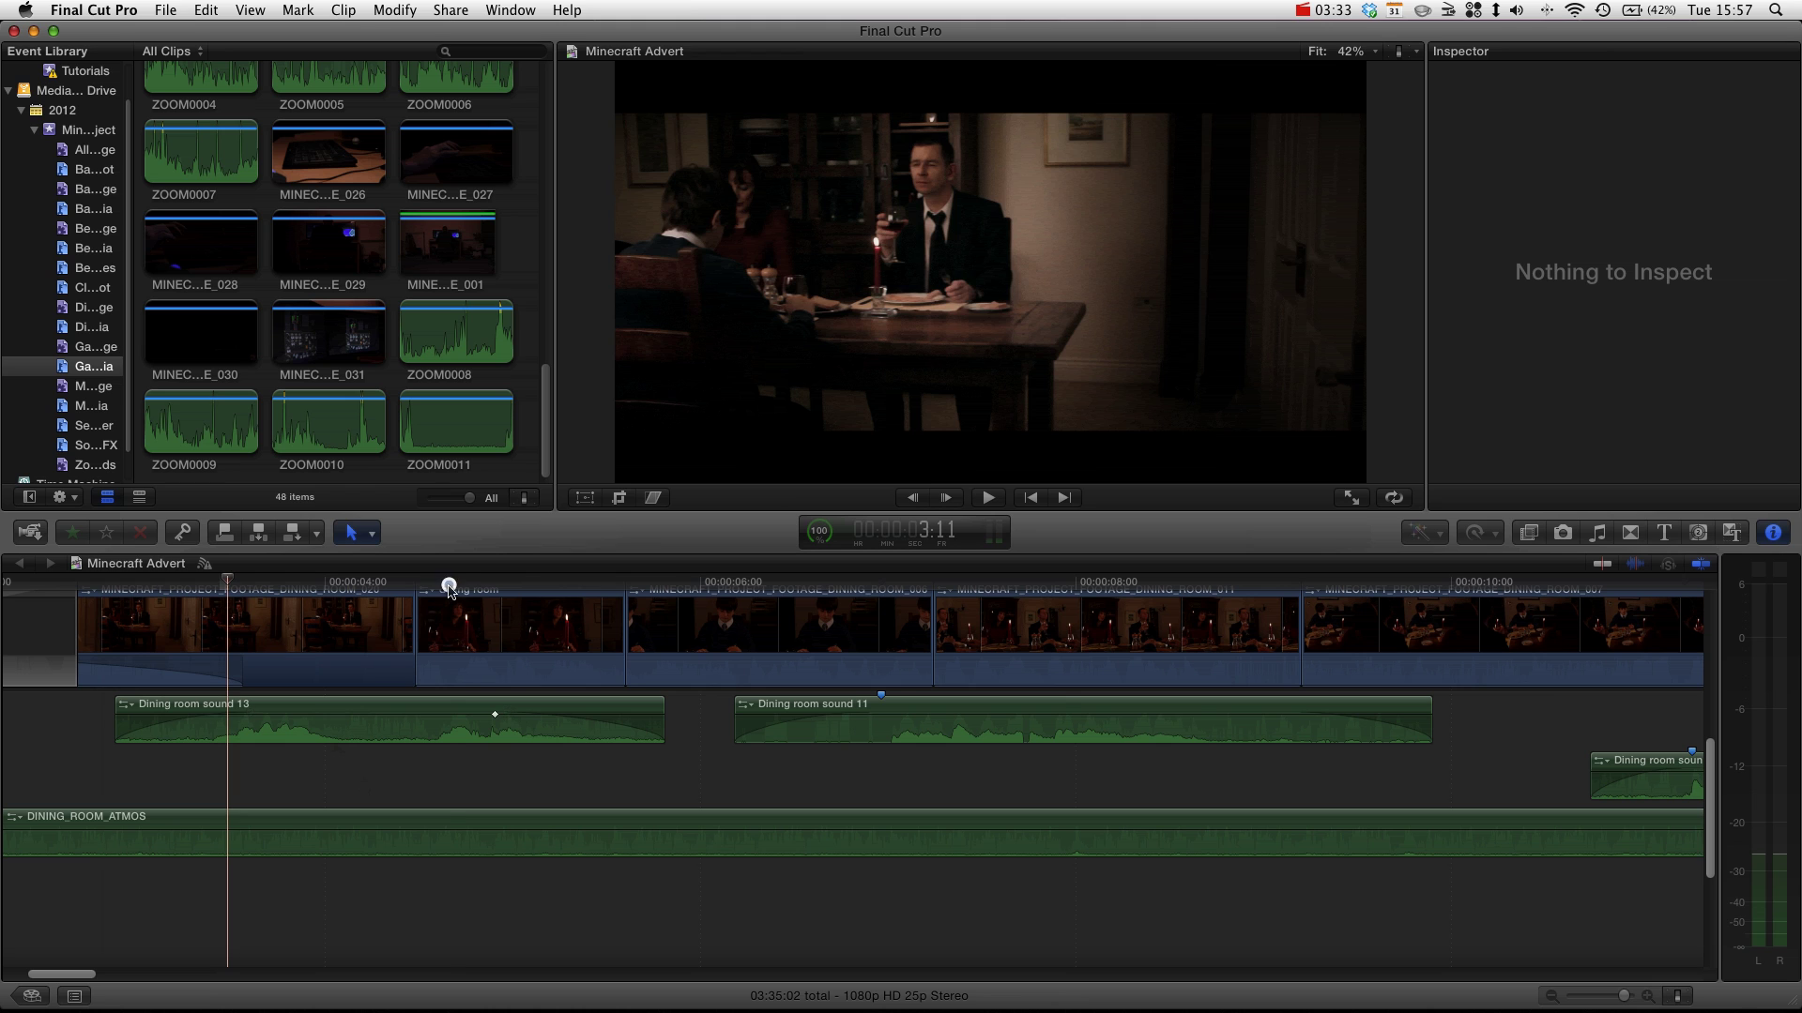
pyautogui.click(483, 582)
pyautogui.moveTo(432, 622); pyautogui.dragTo(355, 629)
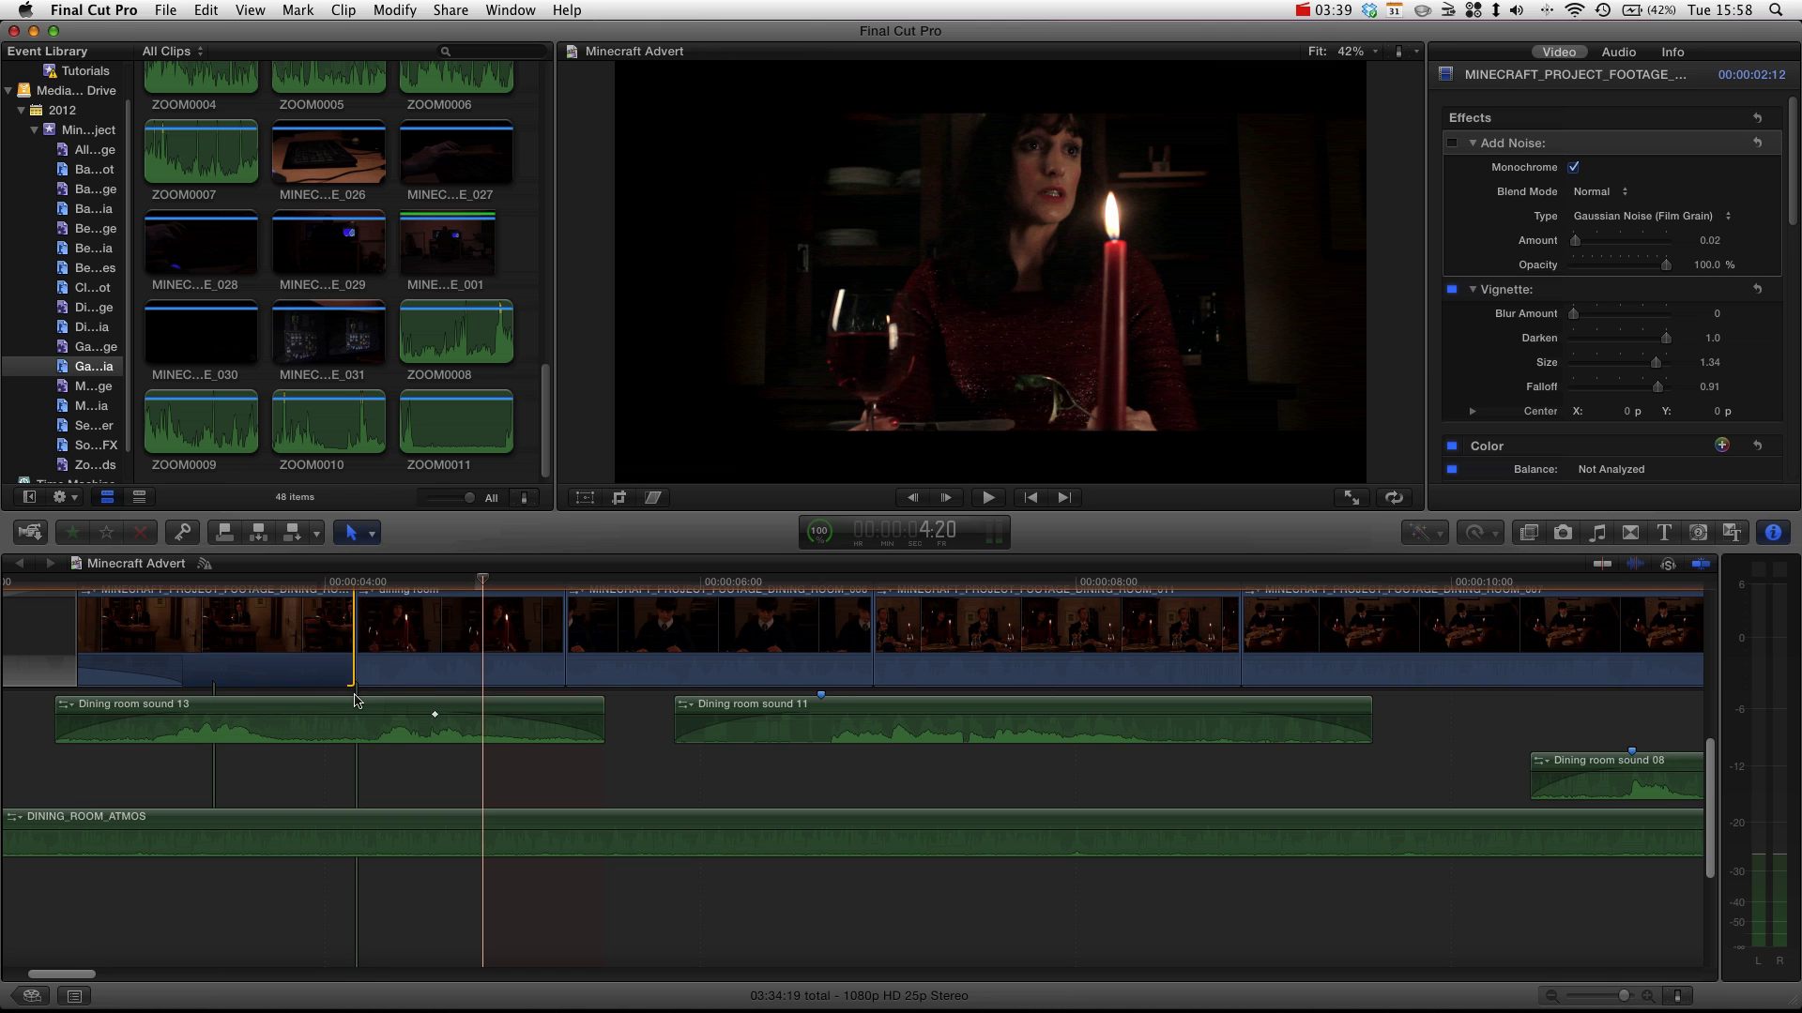
pyautogui.press('super+z')
pyautogui.click(469, 784)
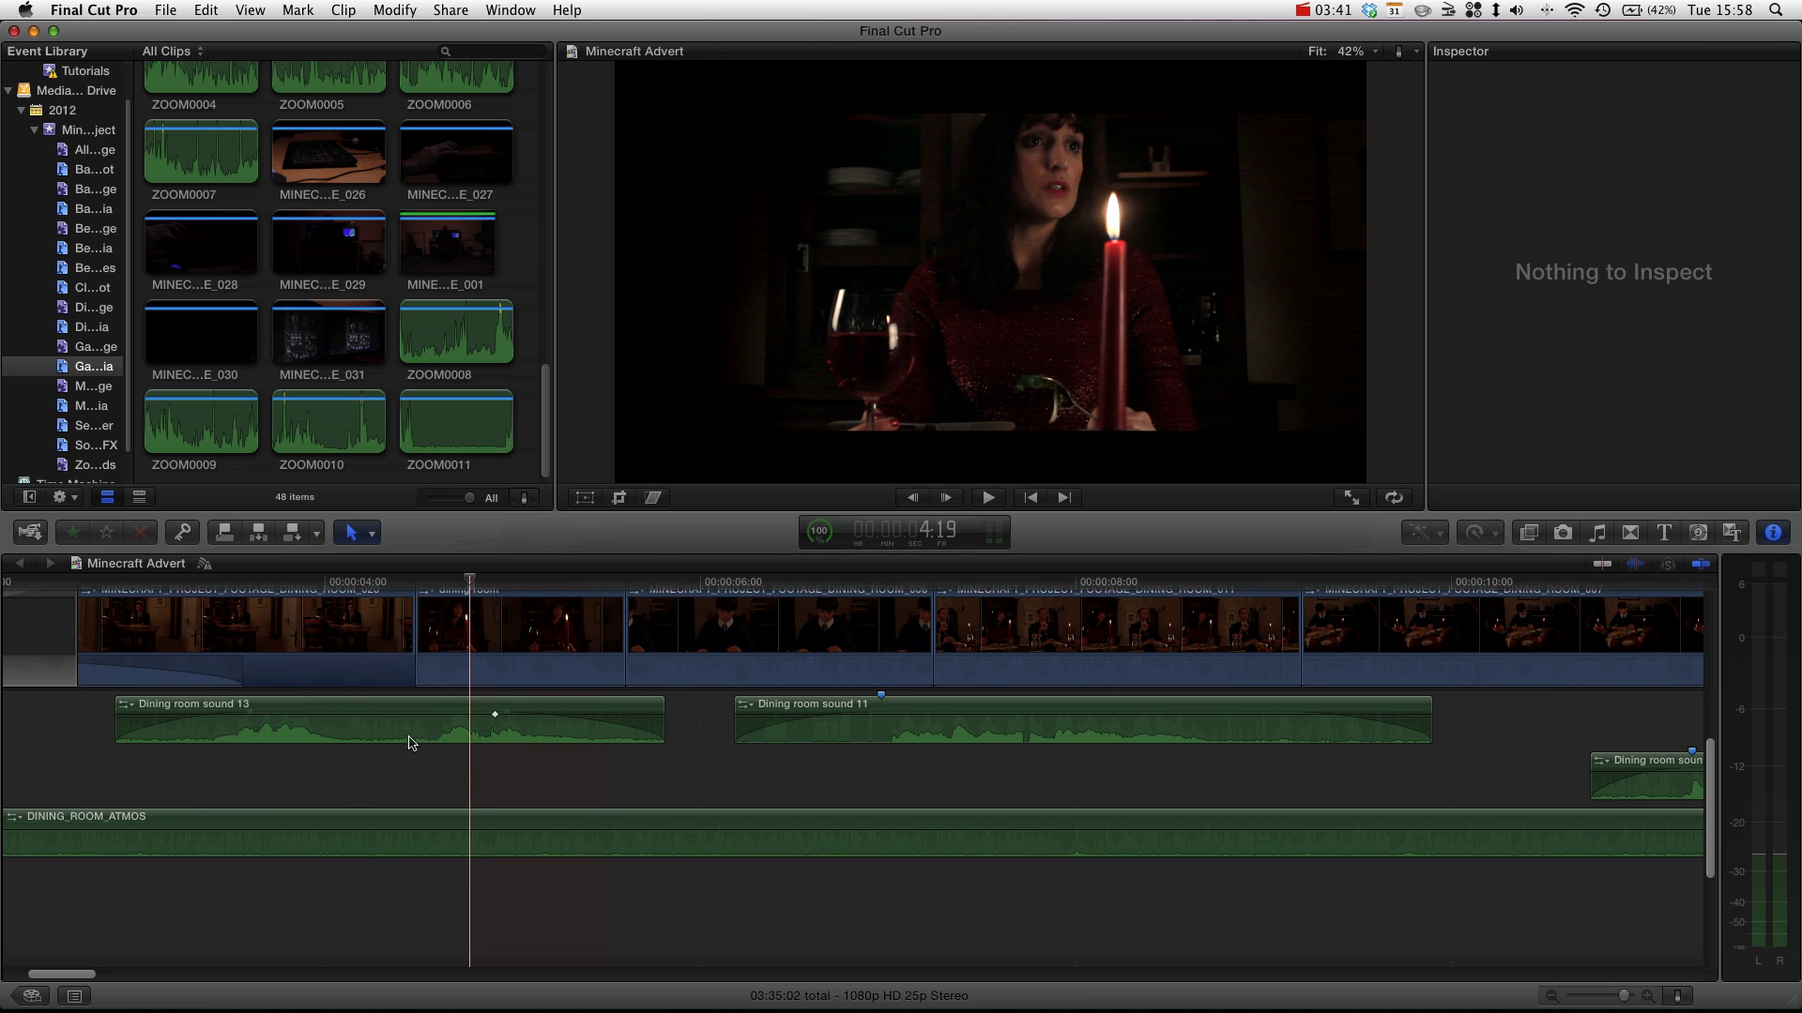
pyautogui.click(357, 724)
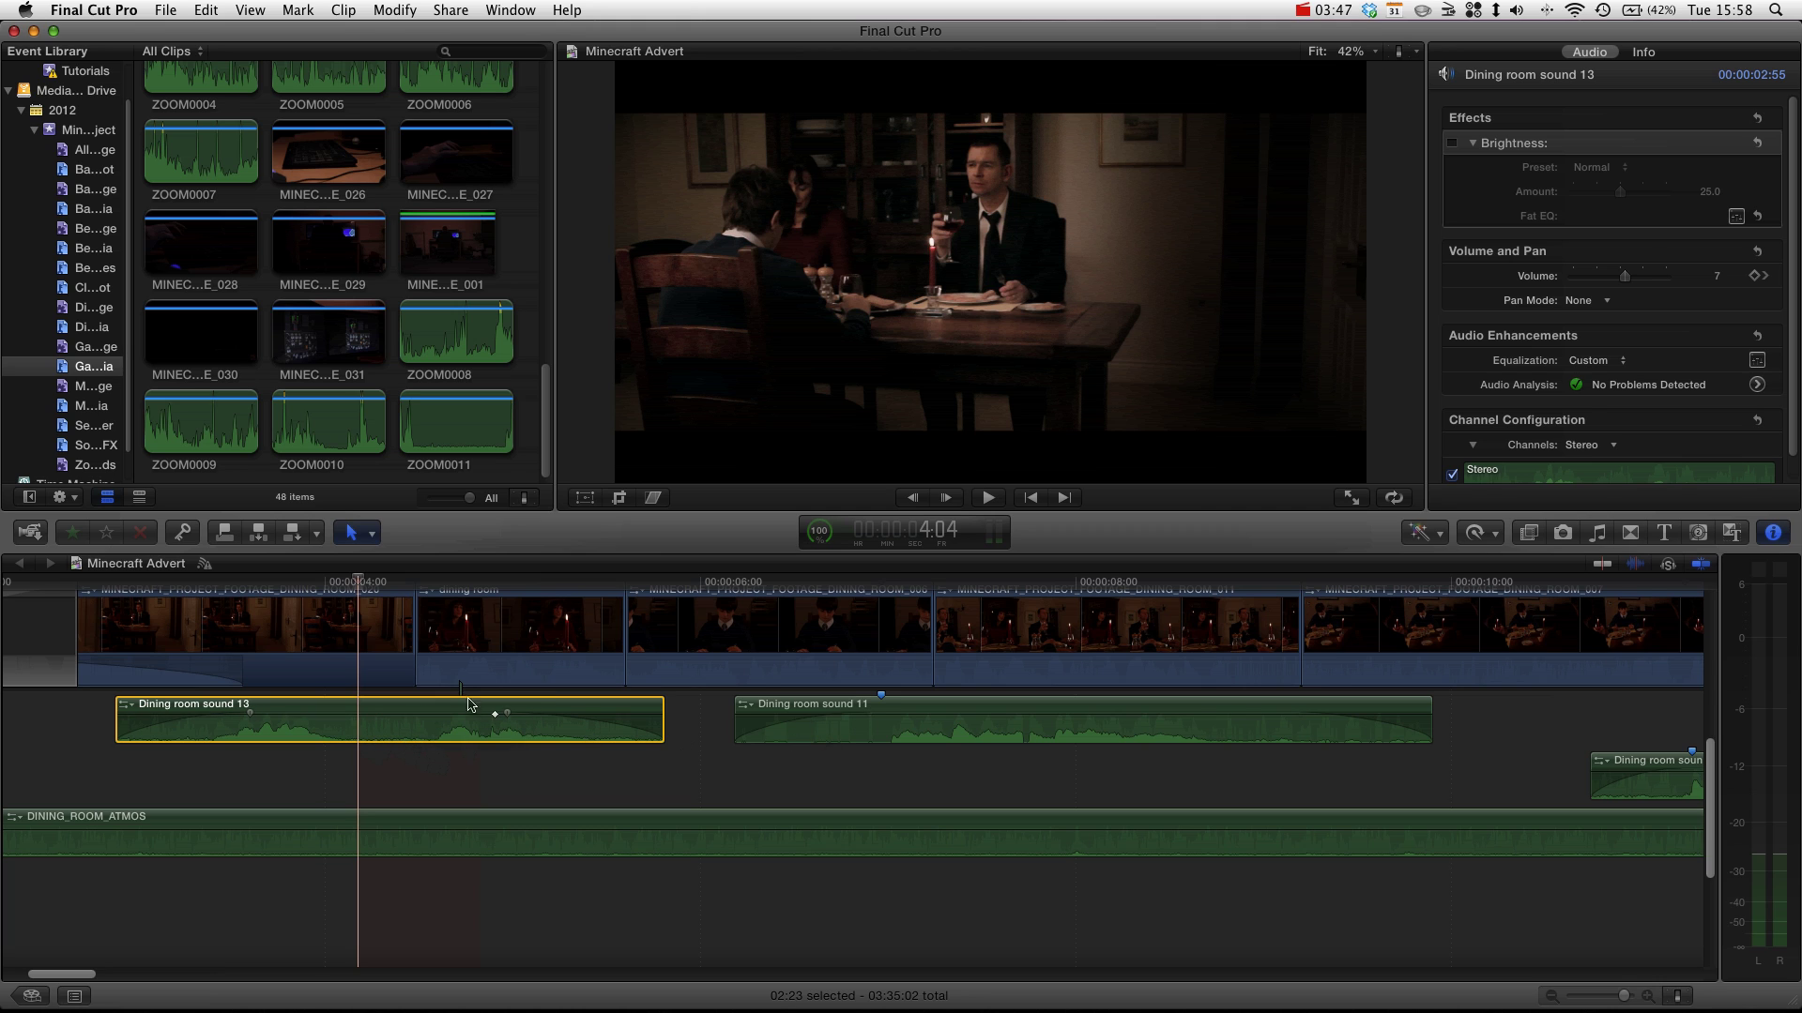
pyautogui.press('Left')
pyautogui.press('Left')
pyautogui.press('Left')
pyautogui.press('Left')
pyautogui.press('Left')
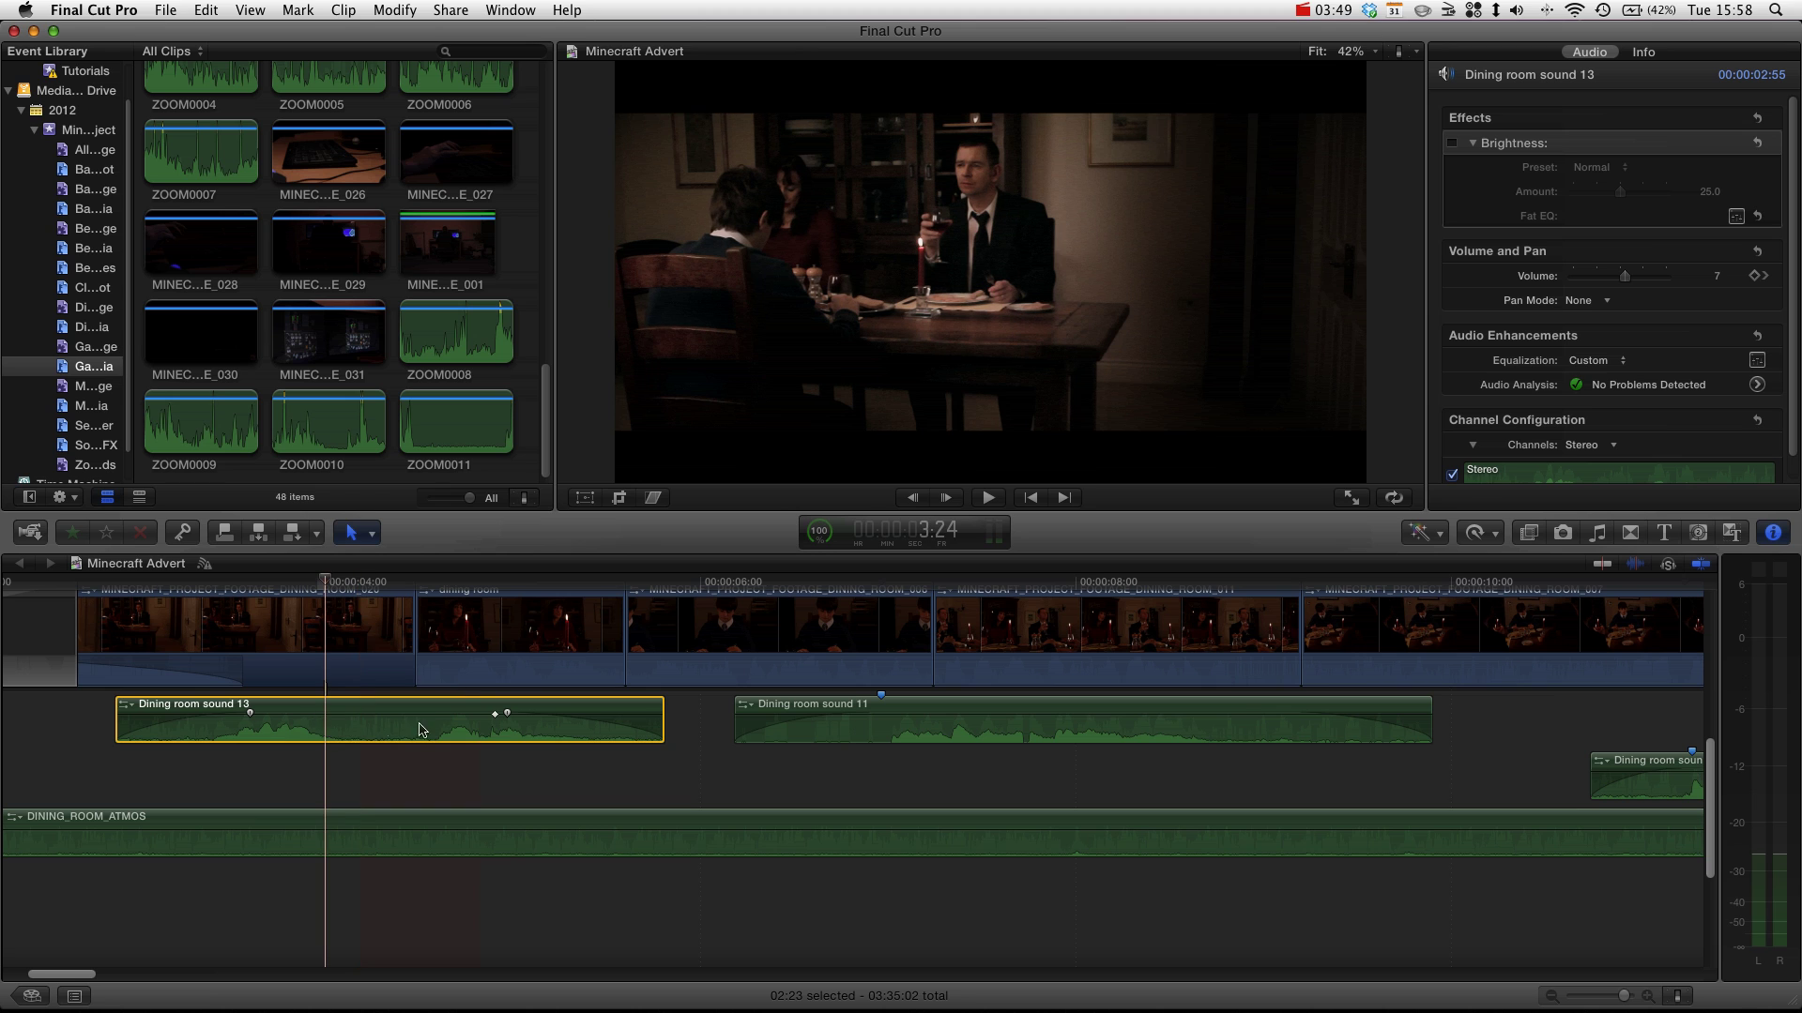
pyautogui.click(436, 728)
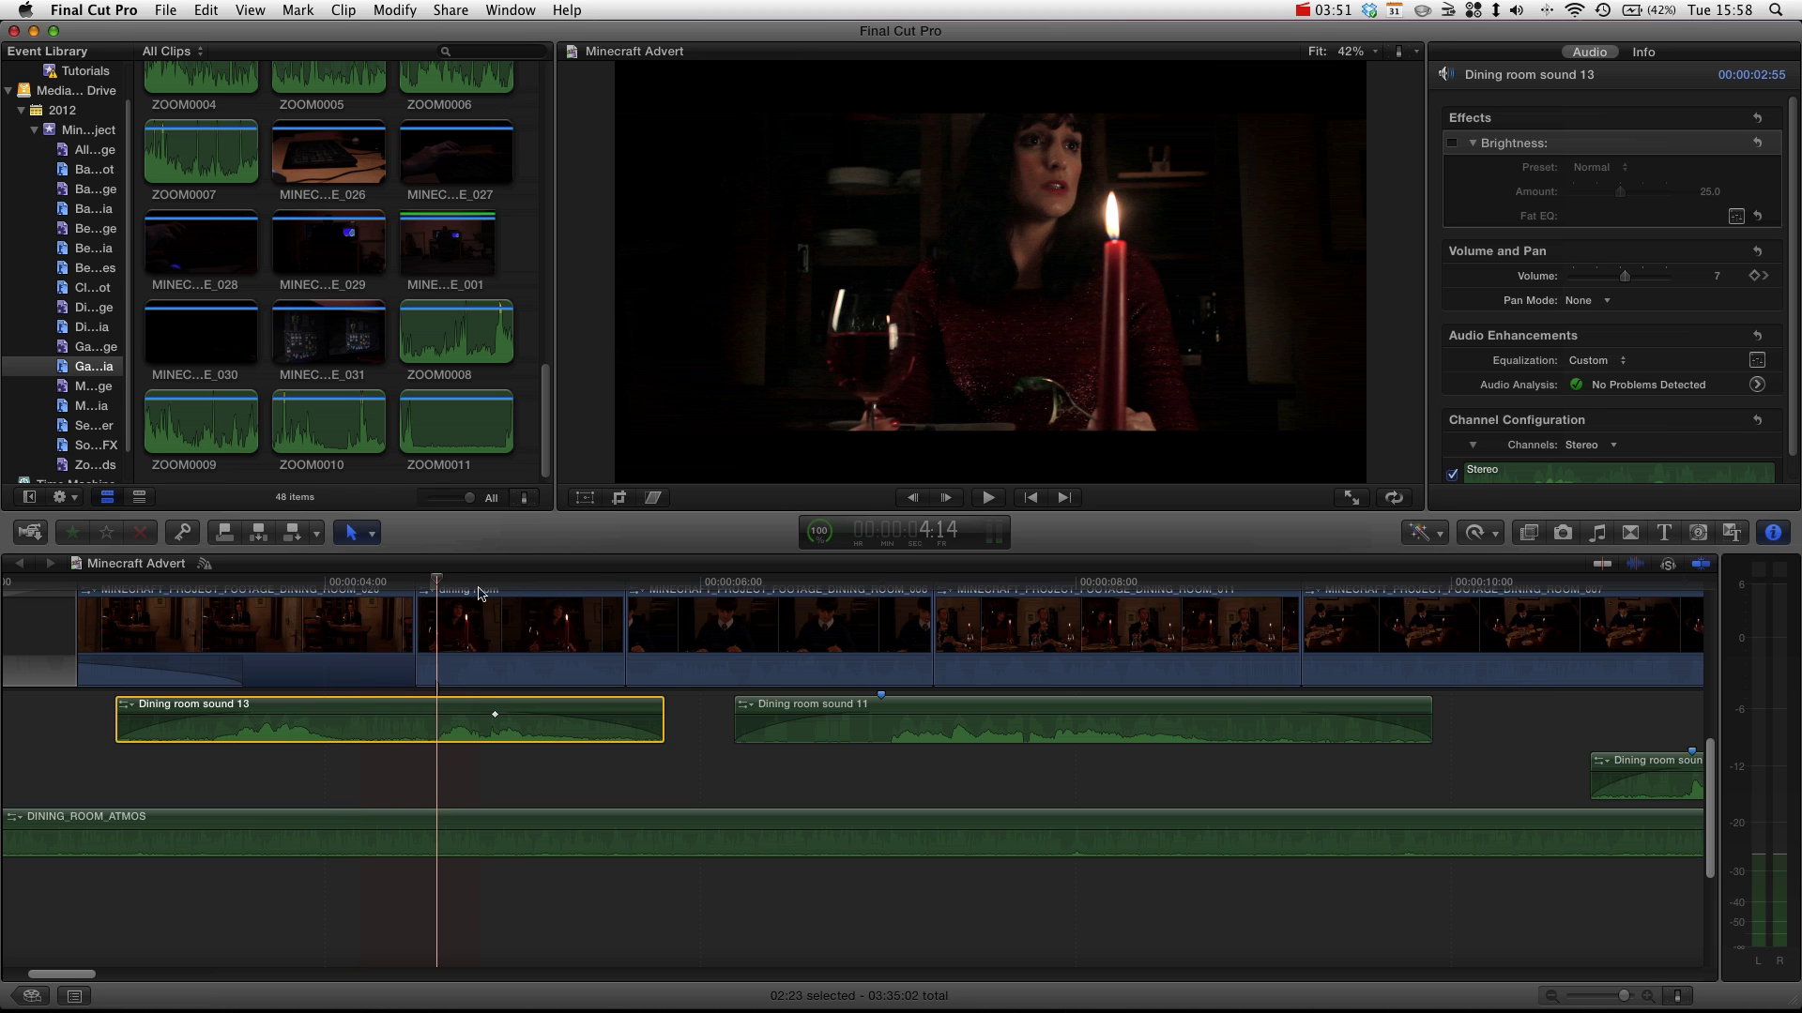
pyautogui.click(366, 586)
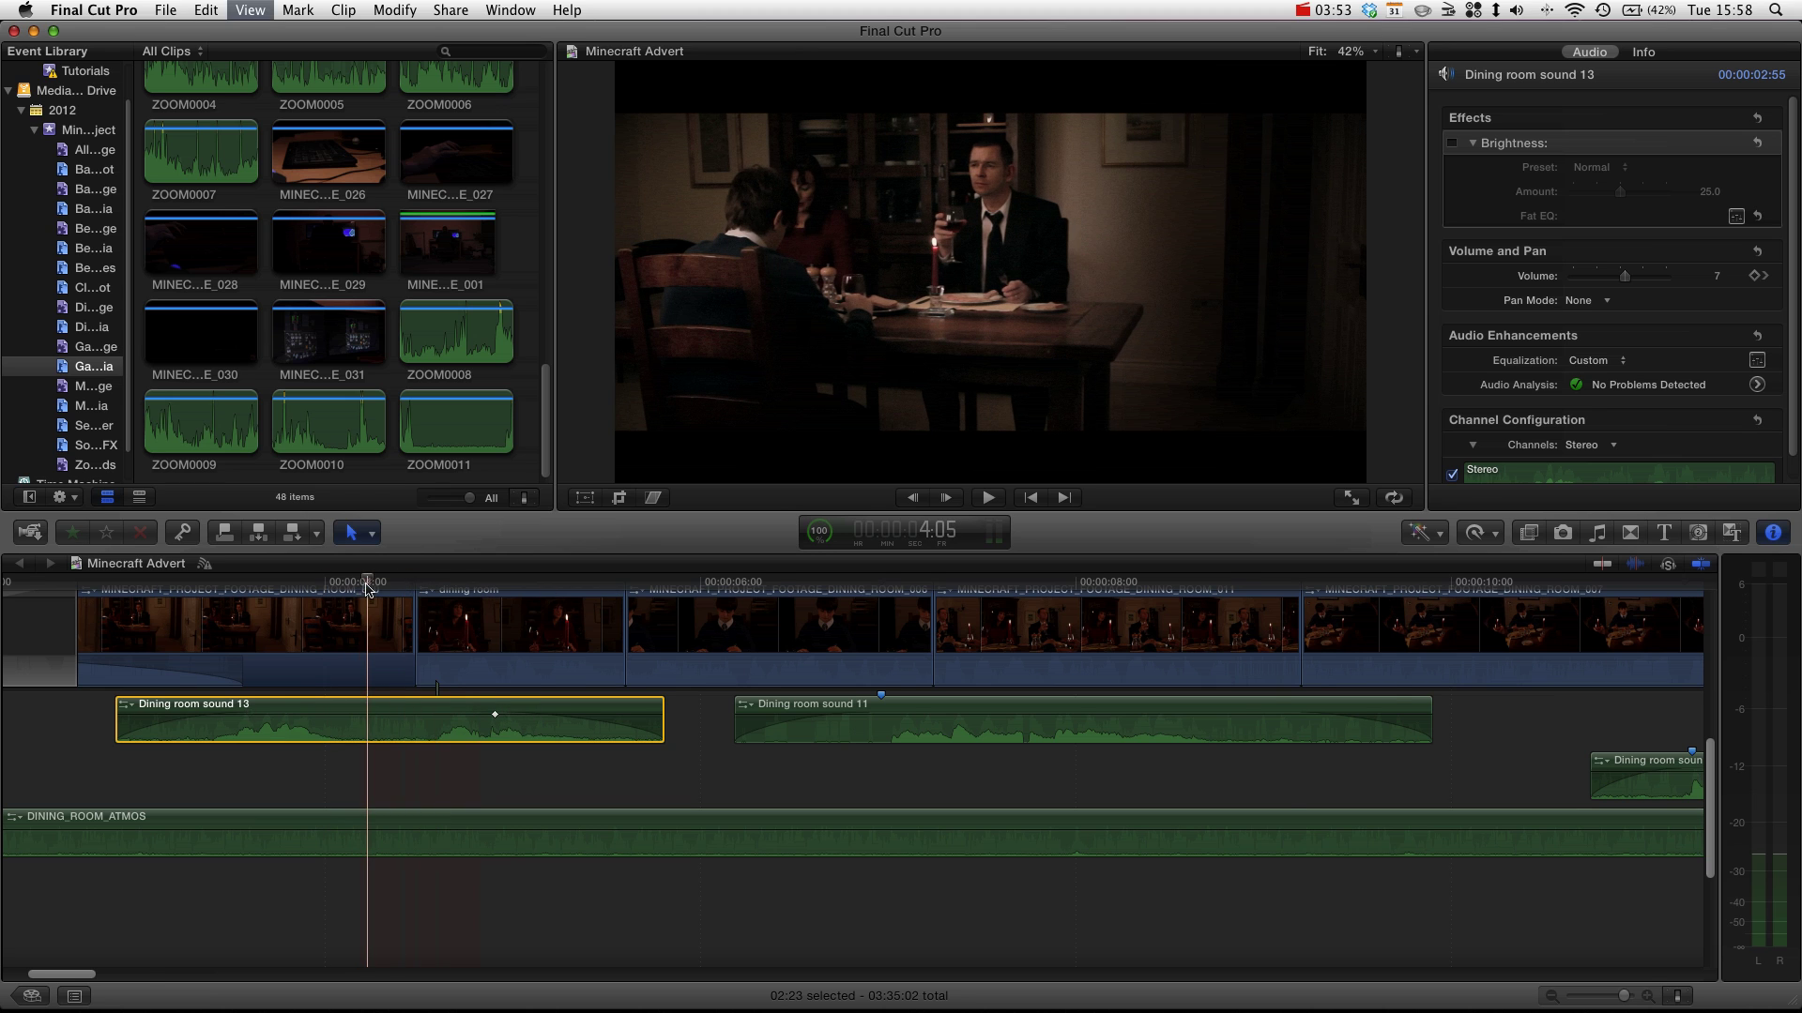
# - Zoom the timeline out with Cmd+Minus to show over a minute and deselect the audio clip
pyautogui.press('super+minus')
pyautogui.press('super+minus')
pyautogui.press('super+minus')
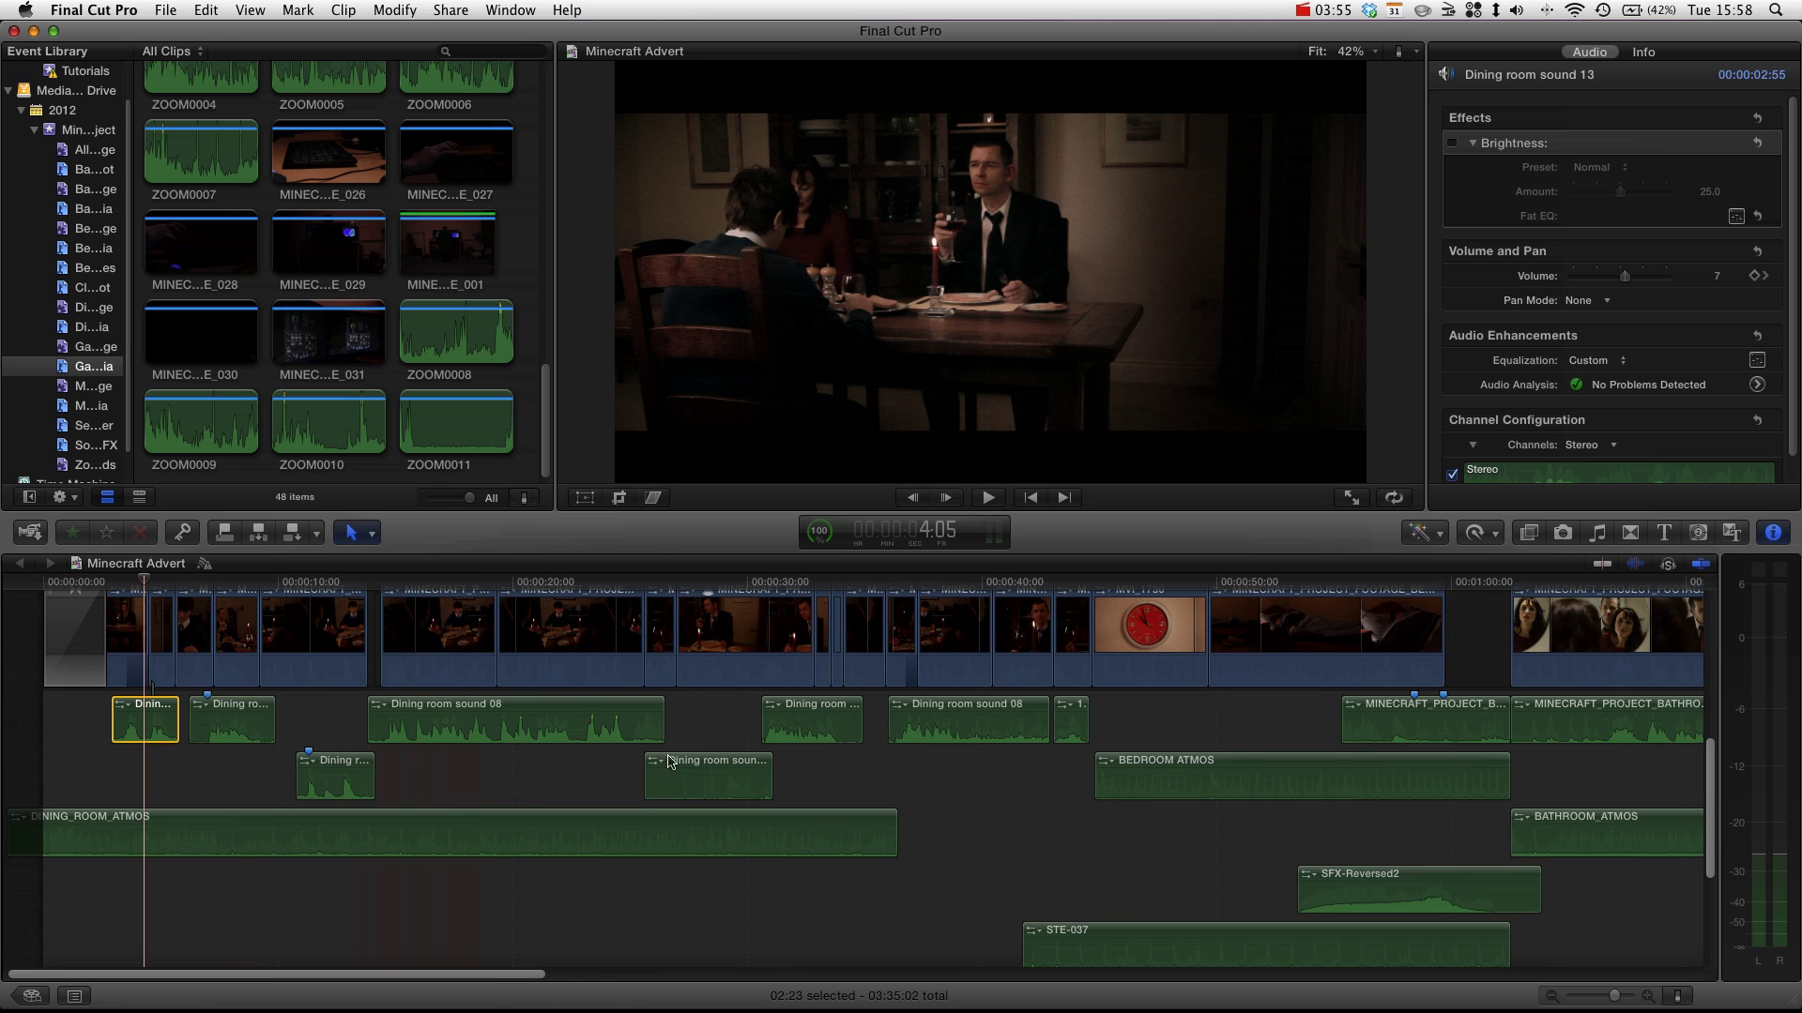
pyautogui.click(1021, 858)
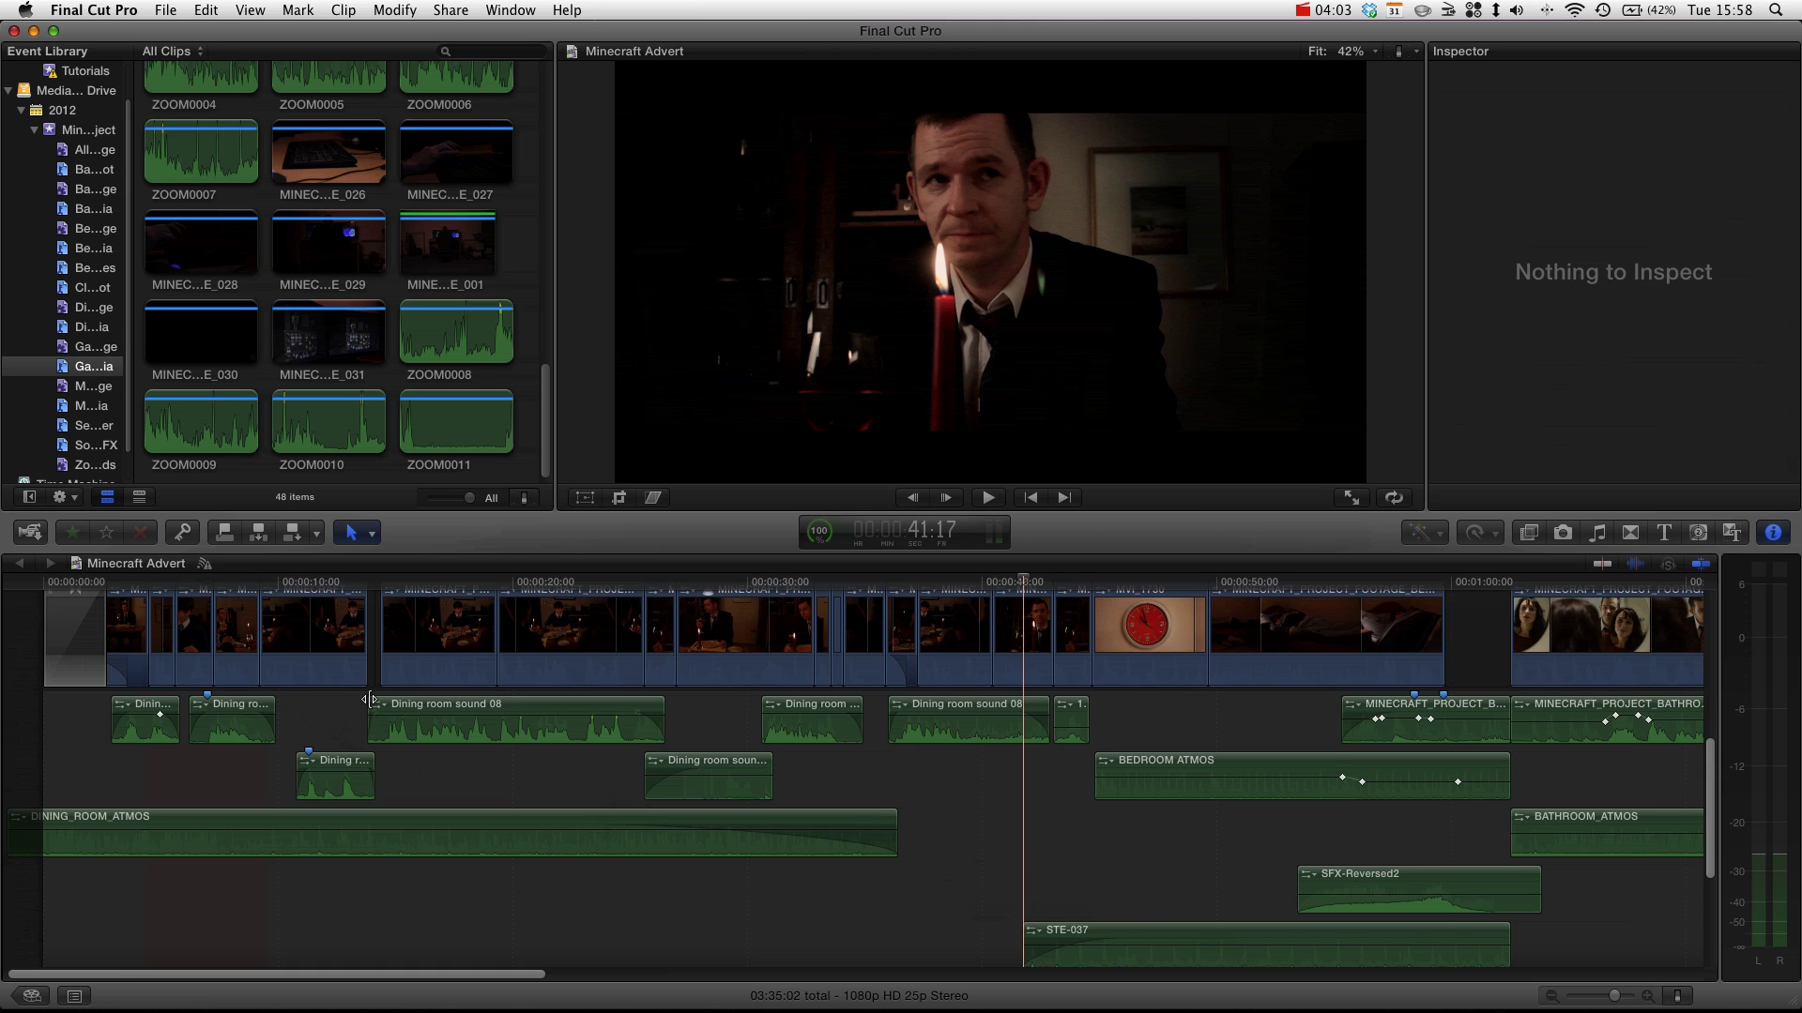
pyautogui.moveTo(390, 711)
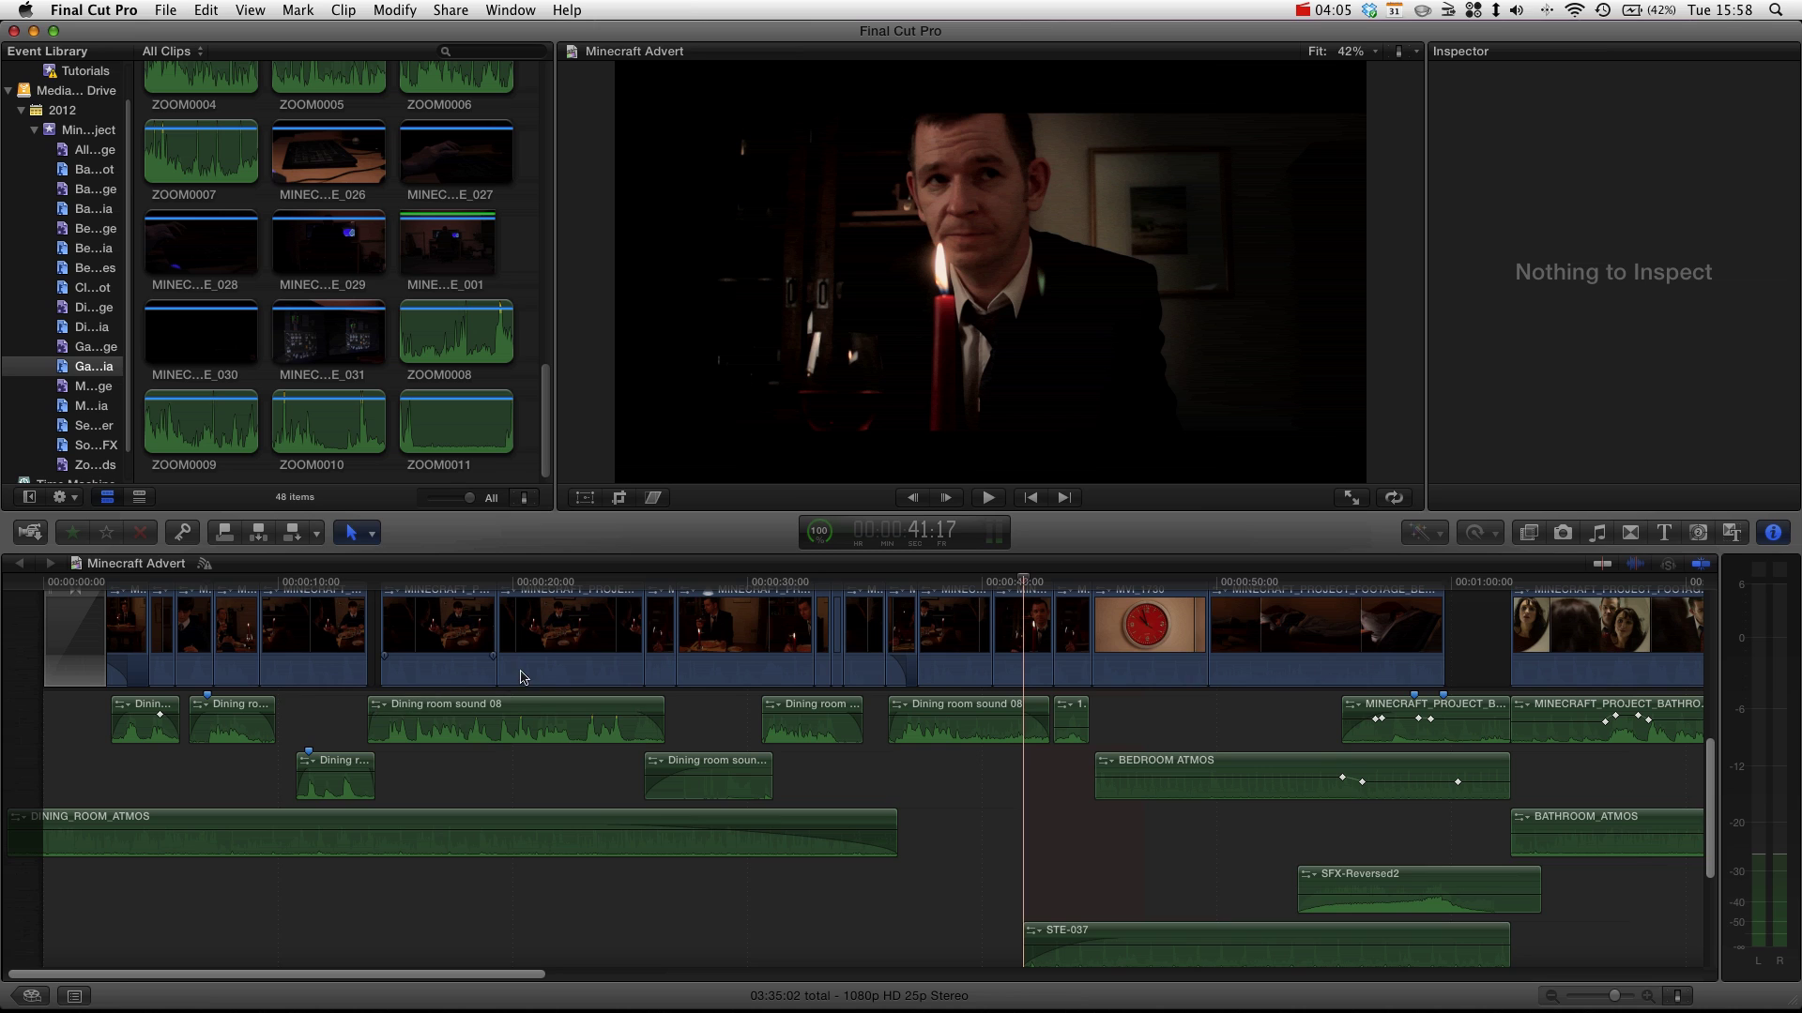